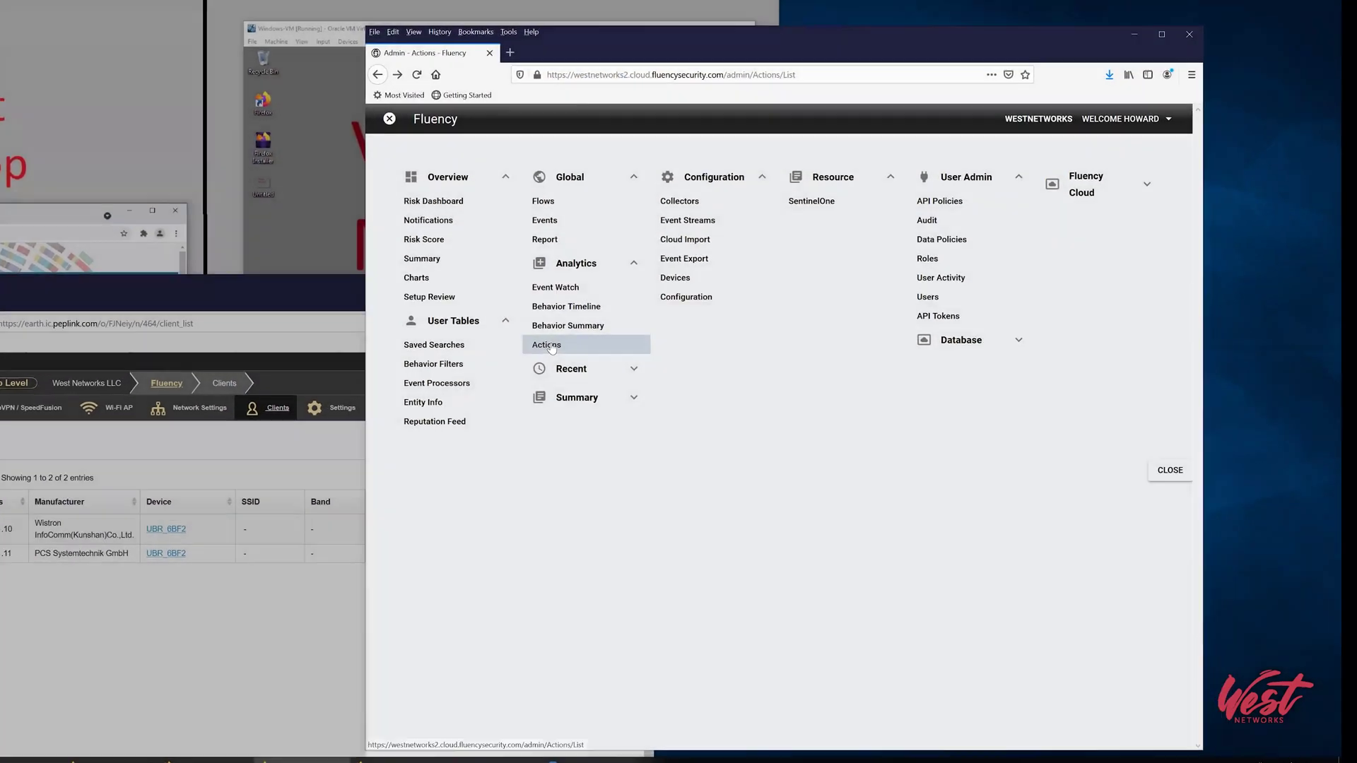
# Open the Actions page in Fluency and review its actions, actors and API configurations
pyautogui.click(552, 348)
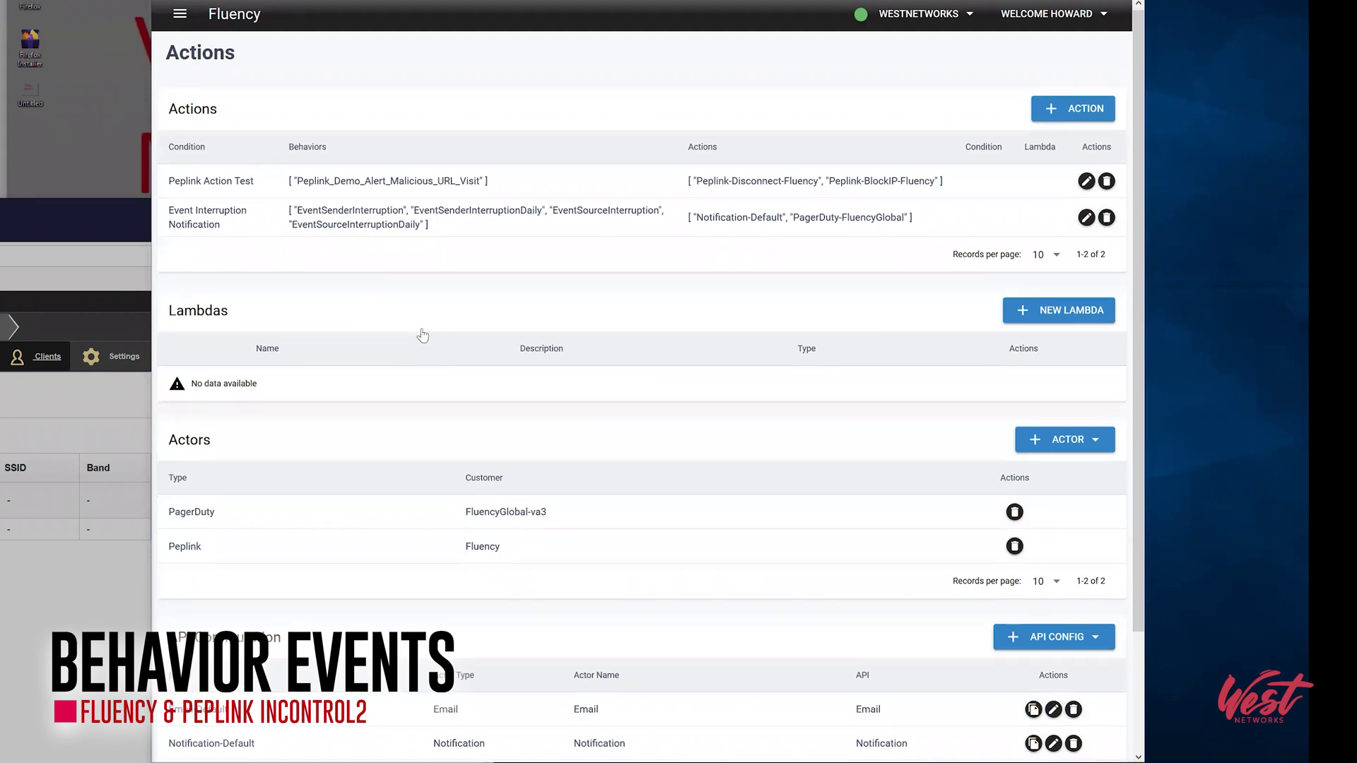
pyautogui.scroll(-2, 424, 329)
pyautogui.scroll(-2, 436, 335)
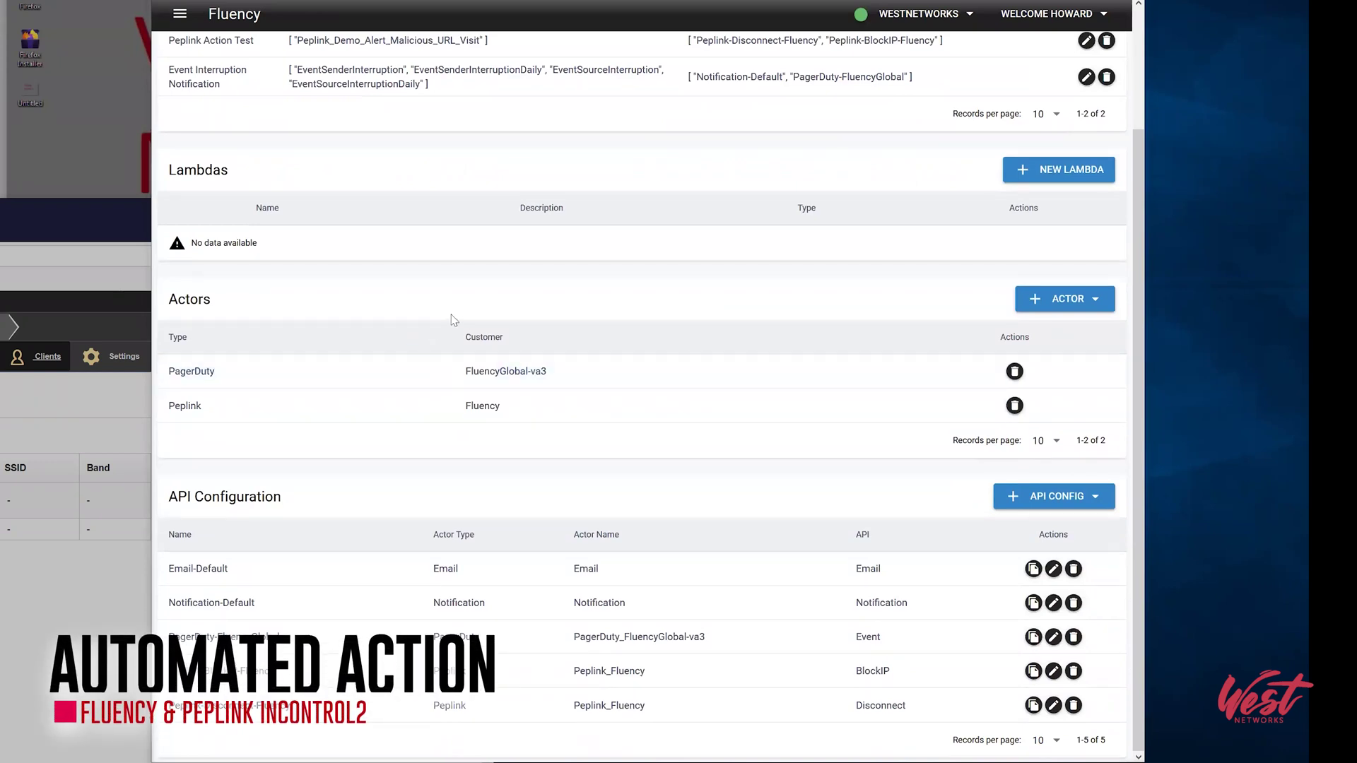
pyautogui.scroll(3, 415, 304)
pyautogui.scroll(1, 415, 304)
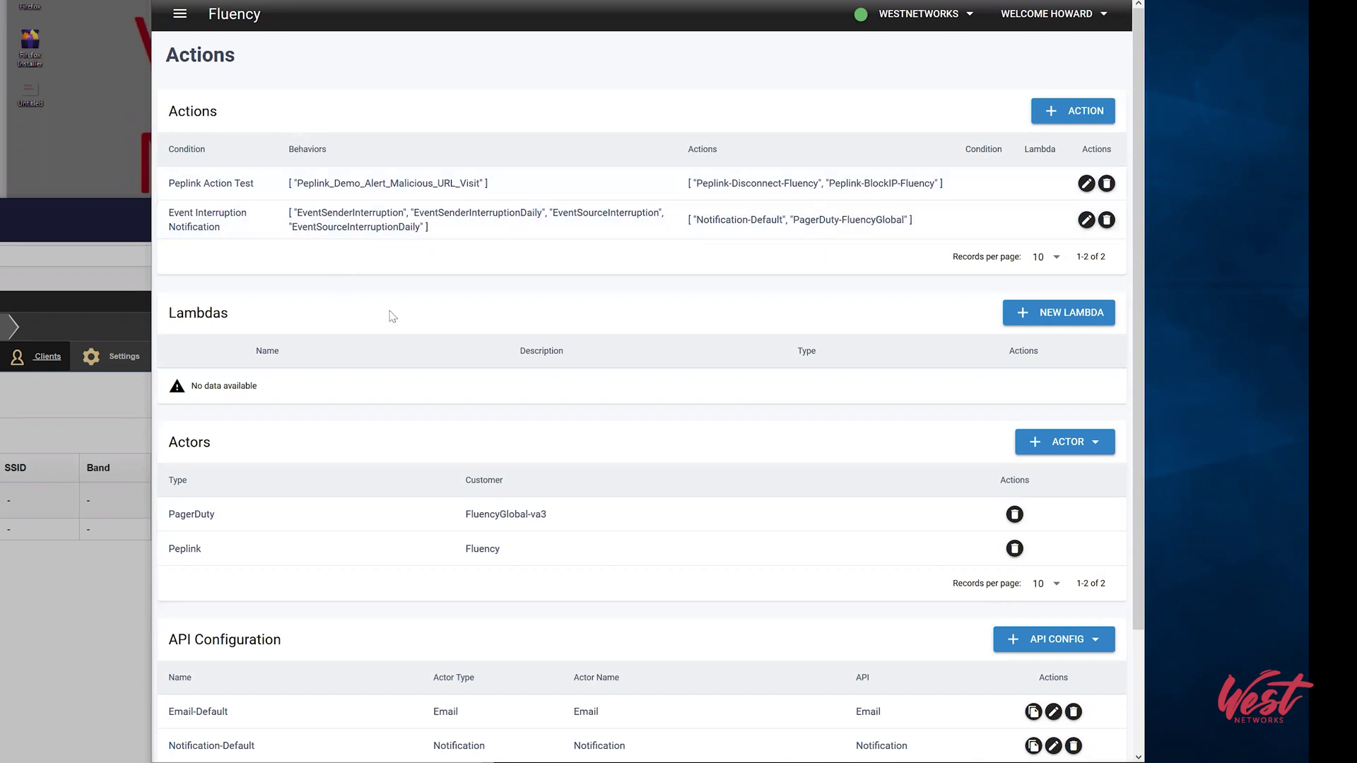
pyautogui.scroll(-2, 393, 316)
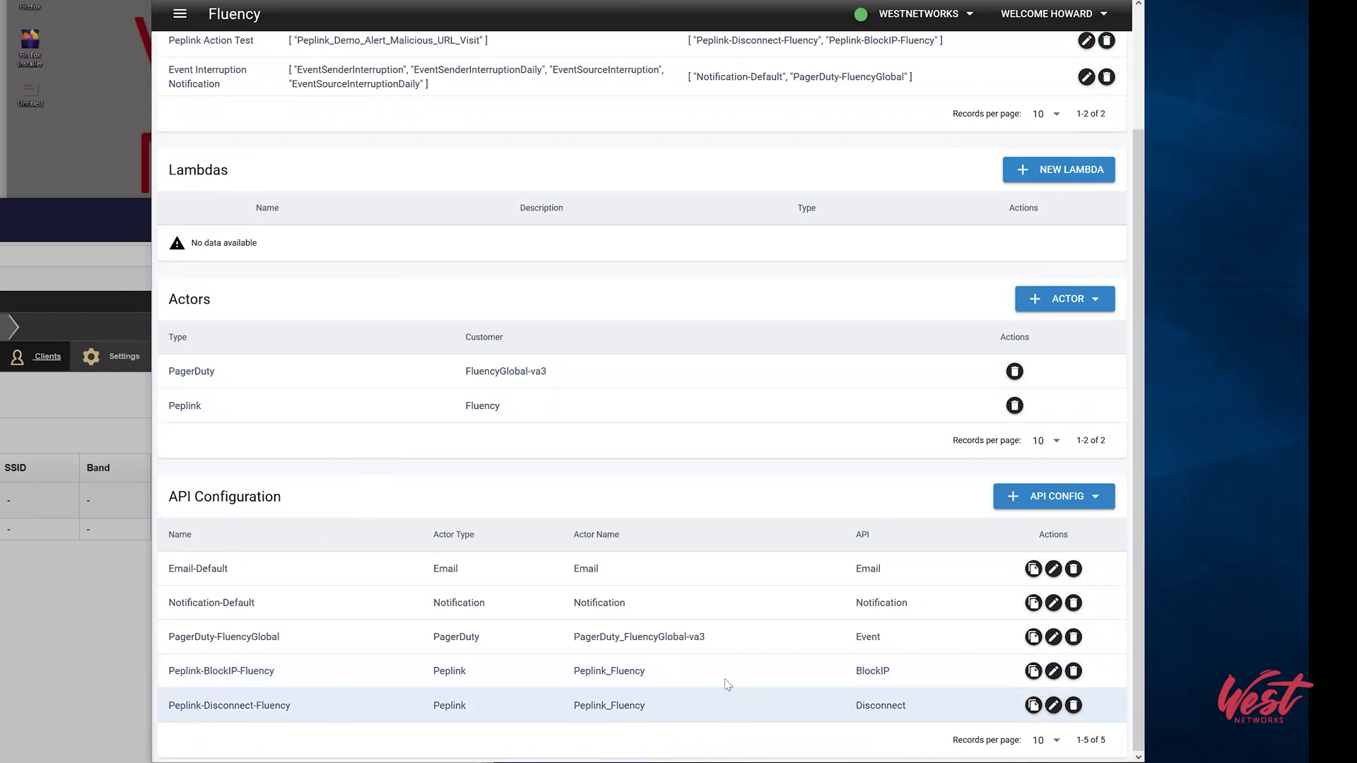
# Examine the Peplink-Disconnect-Fluency and Peplink-BlockIP-Fluency API configurations, closing each without saving
pyautogui.click(1054, 705)
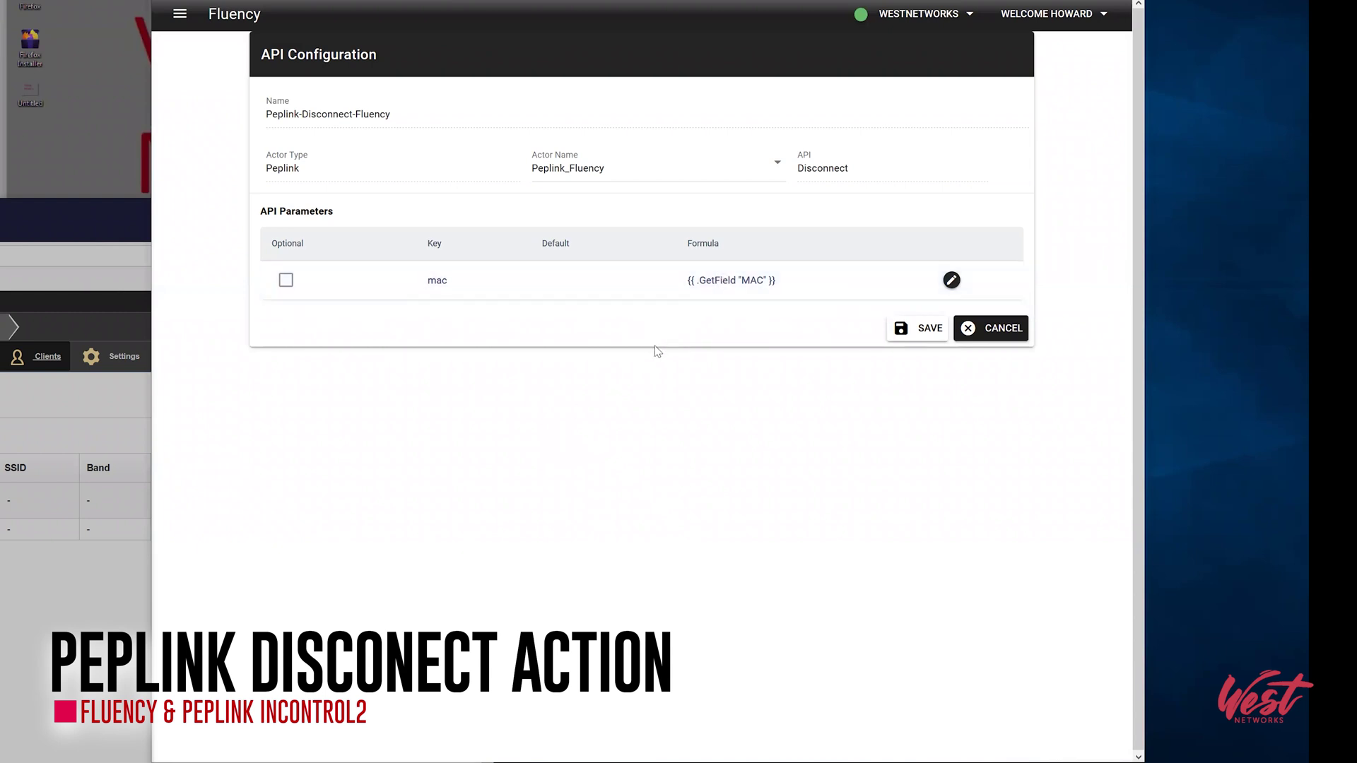
pyautogui.click(987, 335)
pyautogui.scroll(-2, 765, 622)
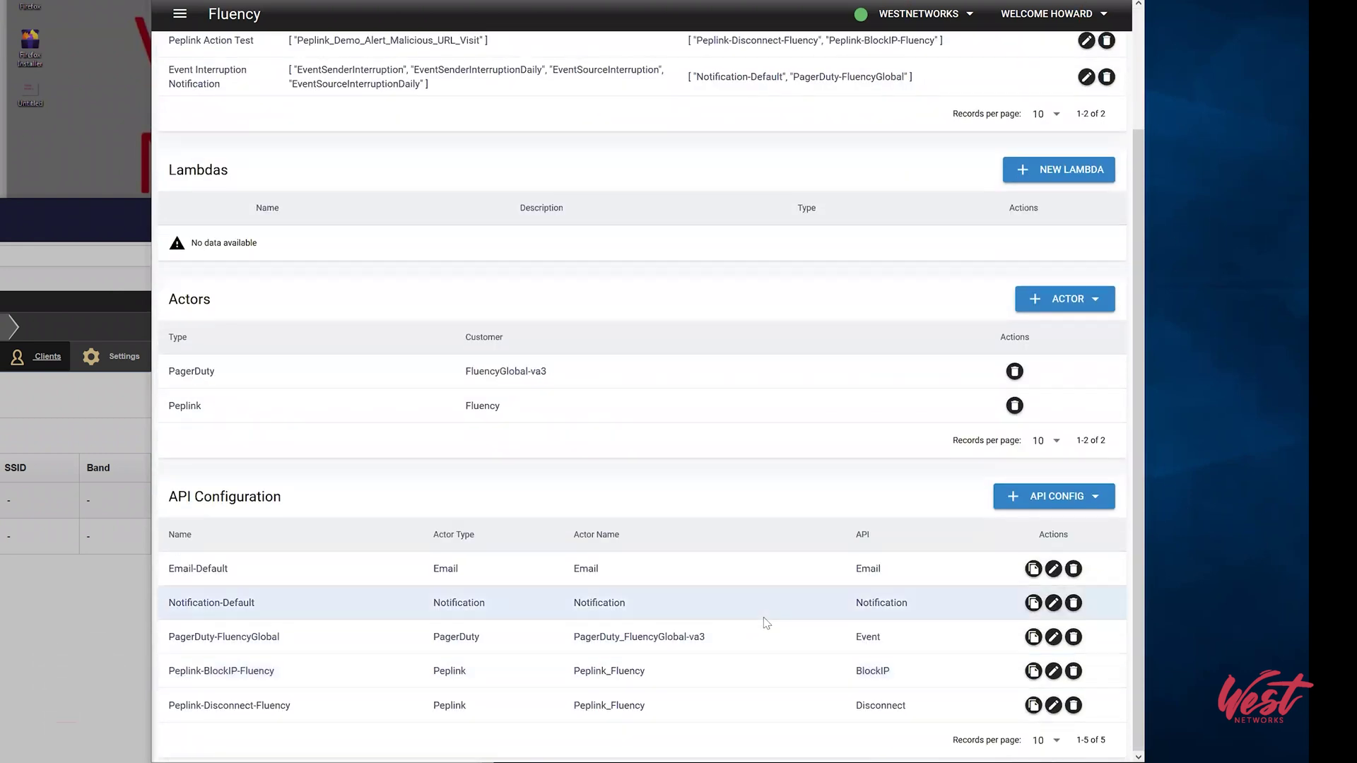
pyautogui.click(1054, 673)
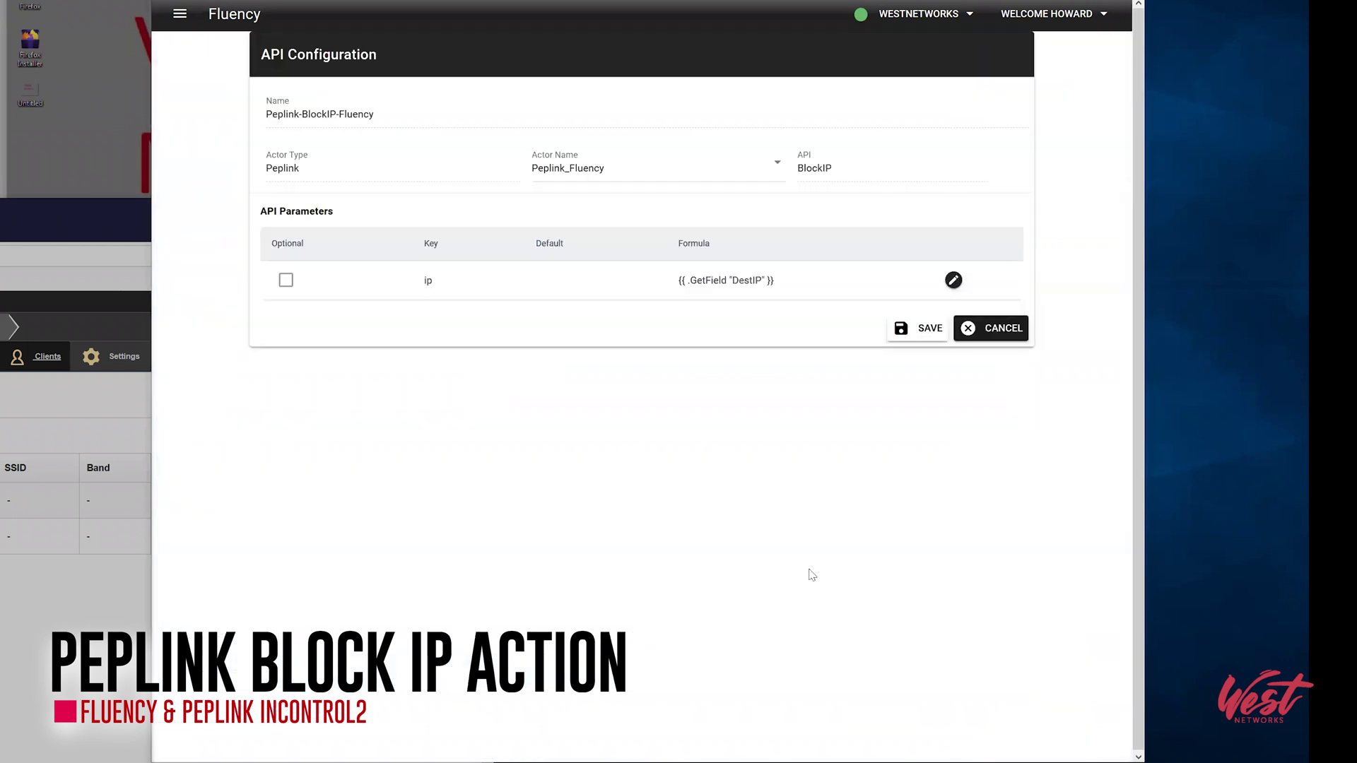
pyautogui.click(995, 333)
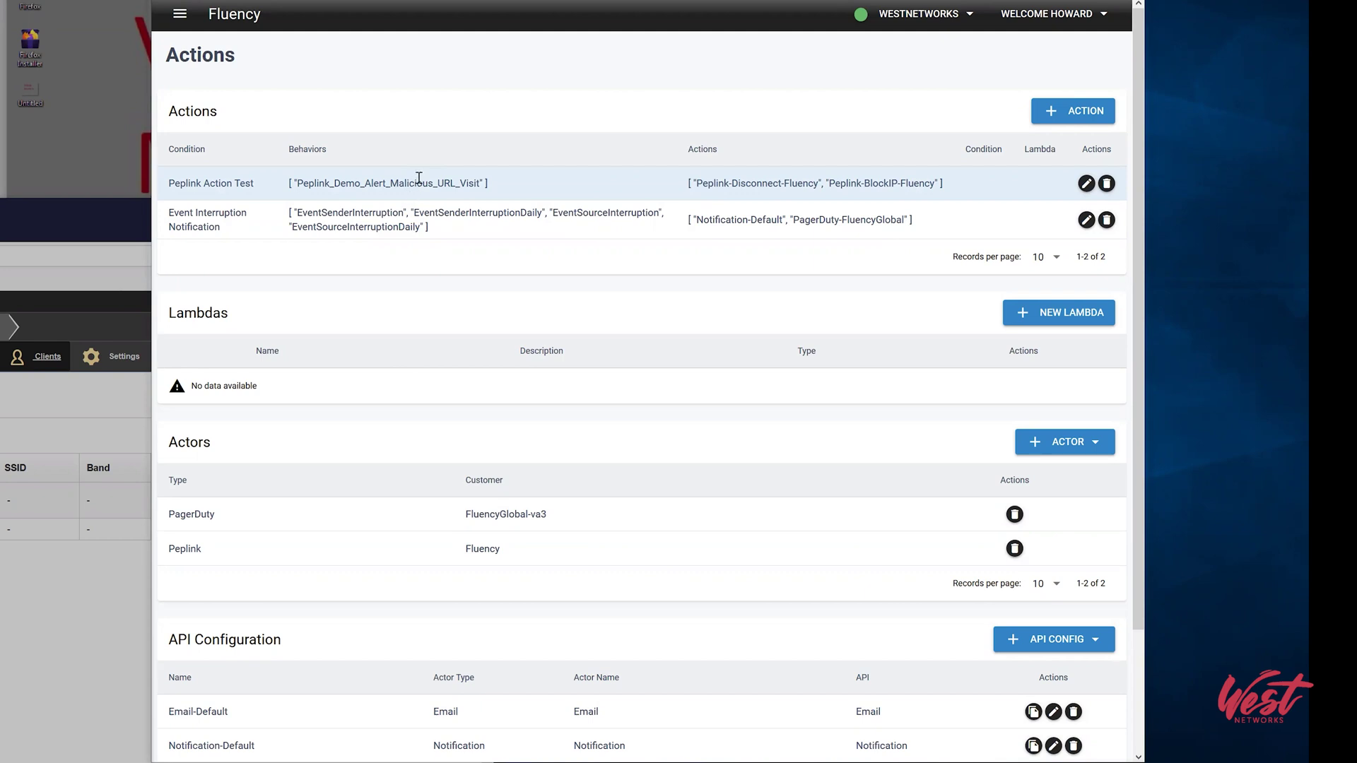
# Examine the Peplink Action Test behavior action without saving, and switch to the client laptop's remote support session
pyautogui.click(1086, 183)
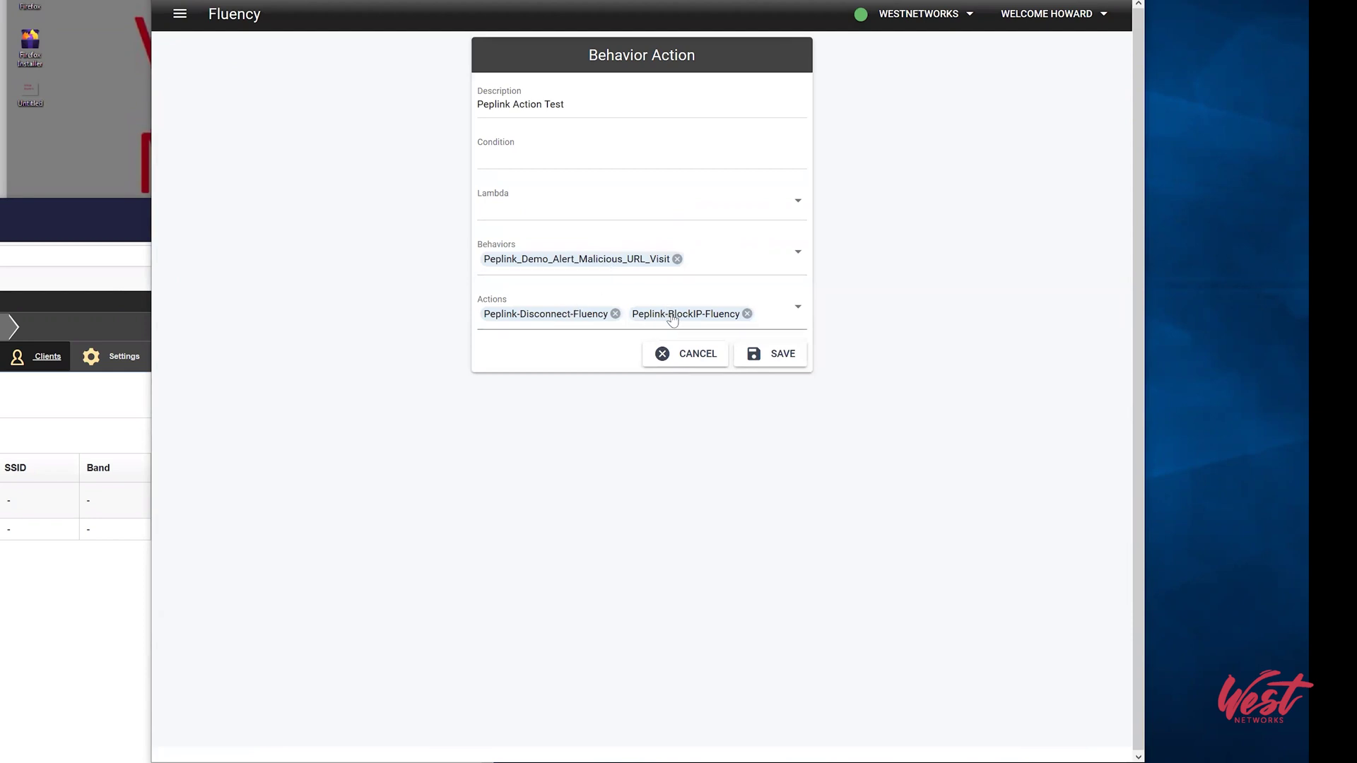
pyautogui.click(673, 355)
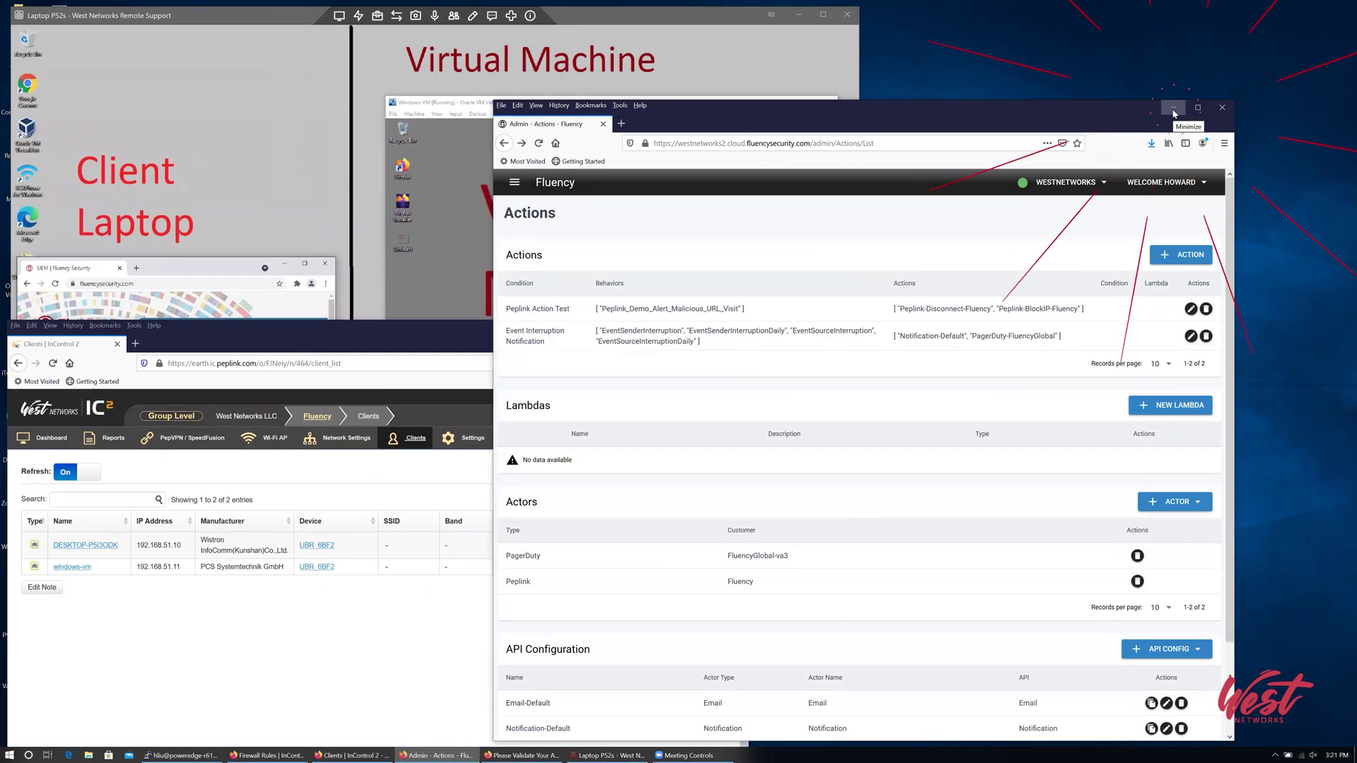
pyautogui.click(1174, 110)
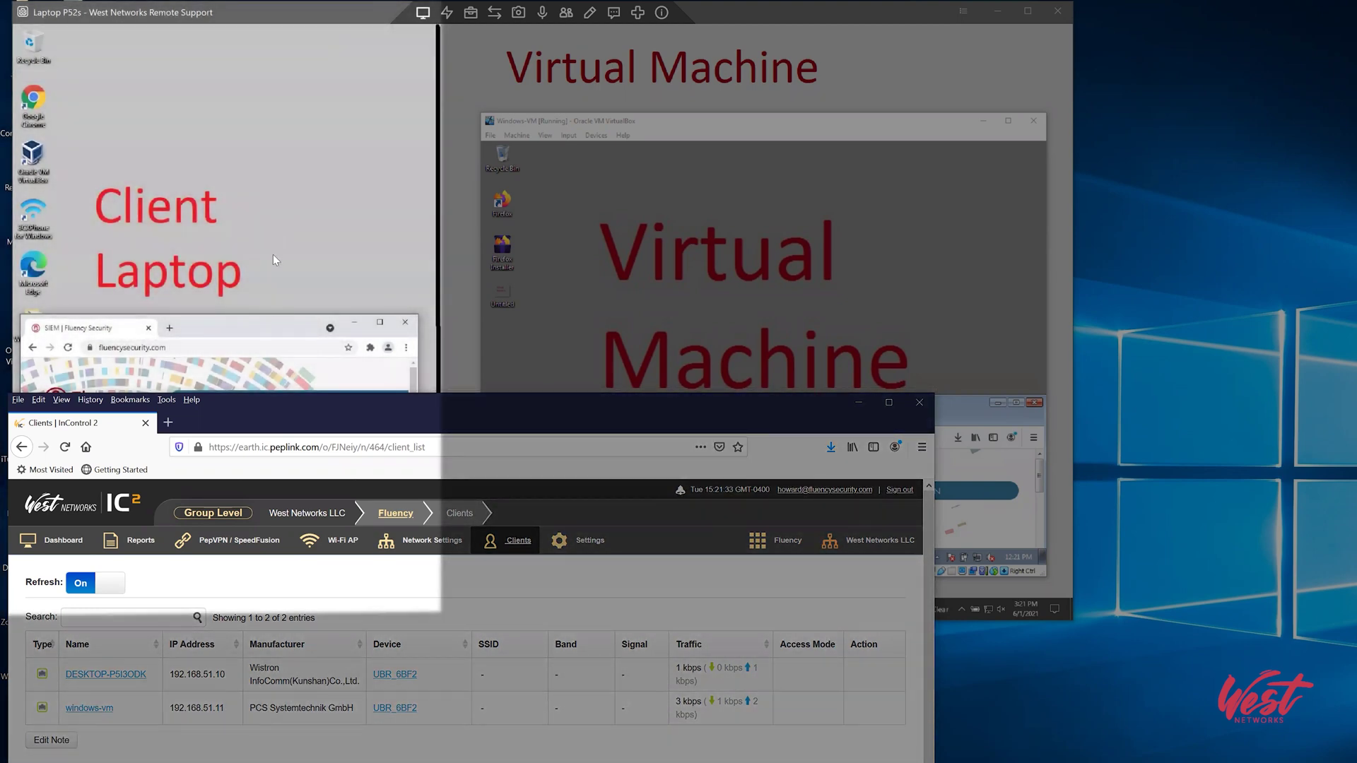
pyautogui.click(286, 216)
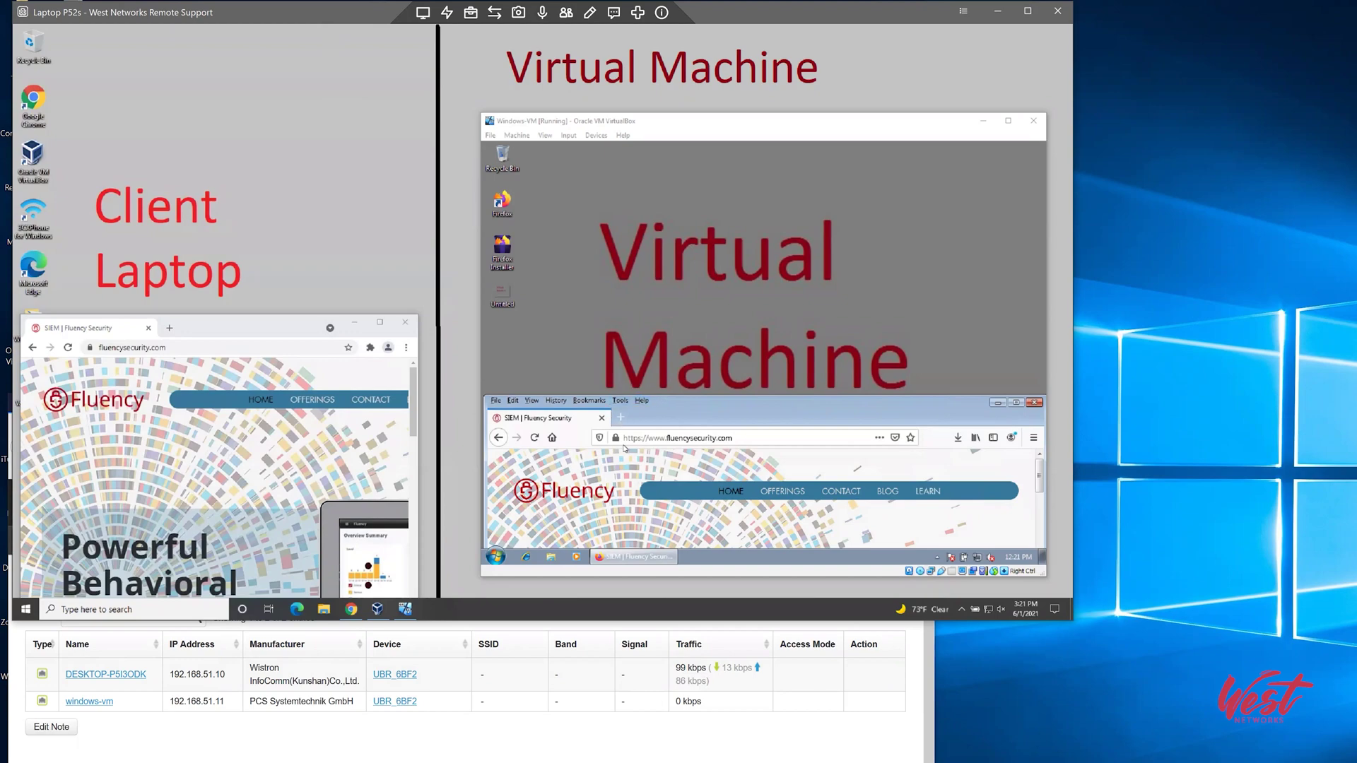
# Copy the VALIDATE TODAY! link from the account validation email in Gmail and open it in a new browser tab in the virtual machine
pyautogui.moveTo(633, 558)
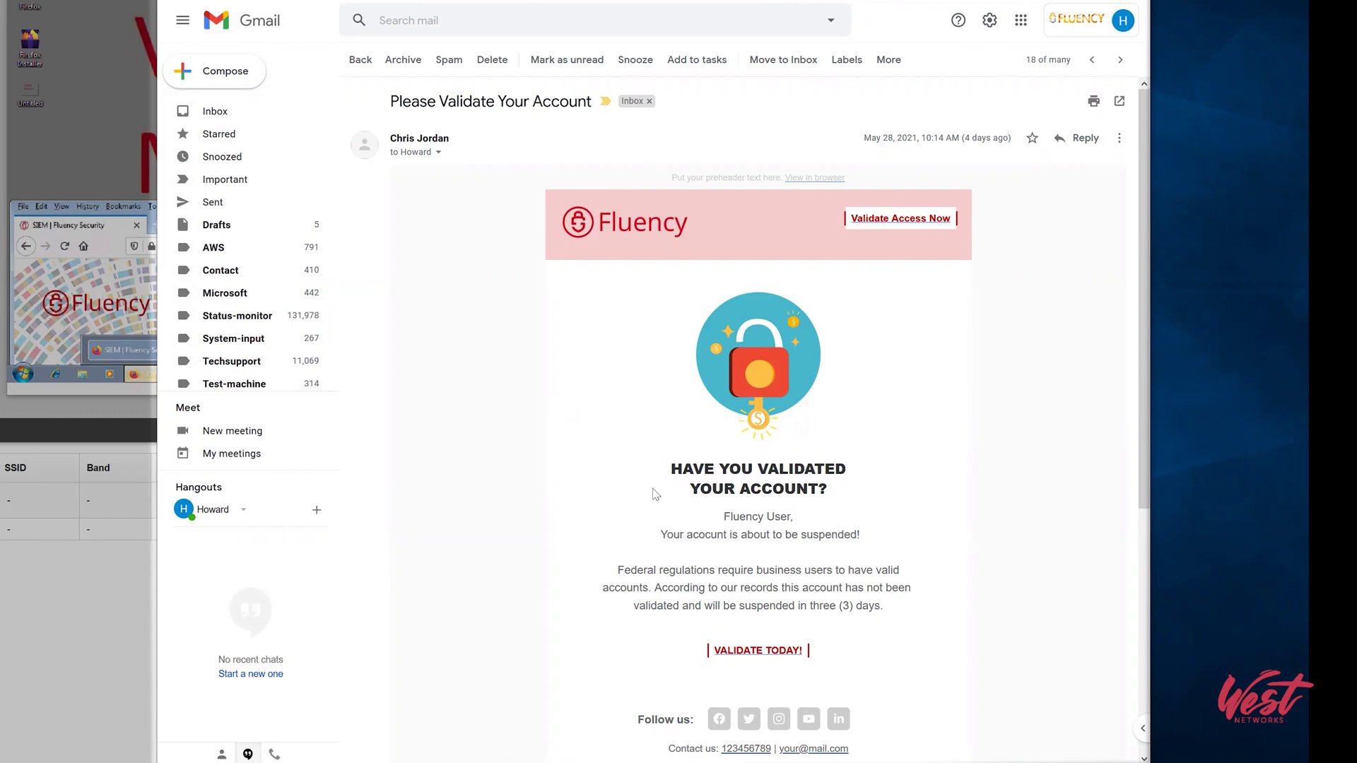
pyautogui.rightClick(743, 656)
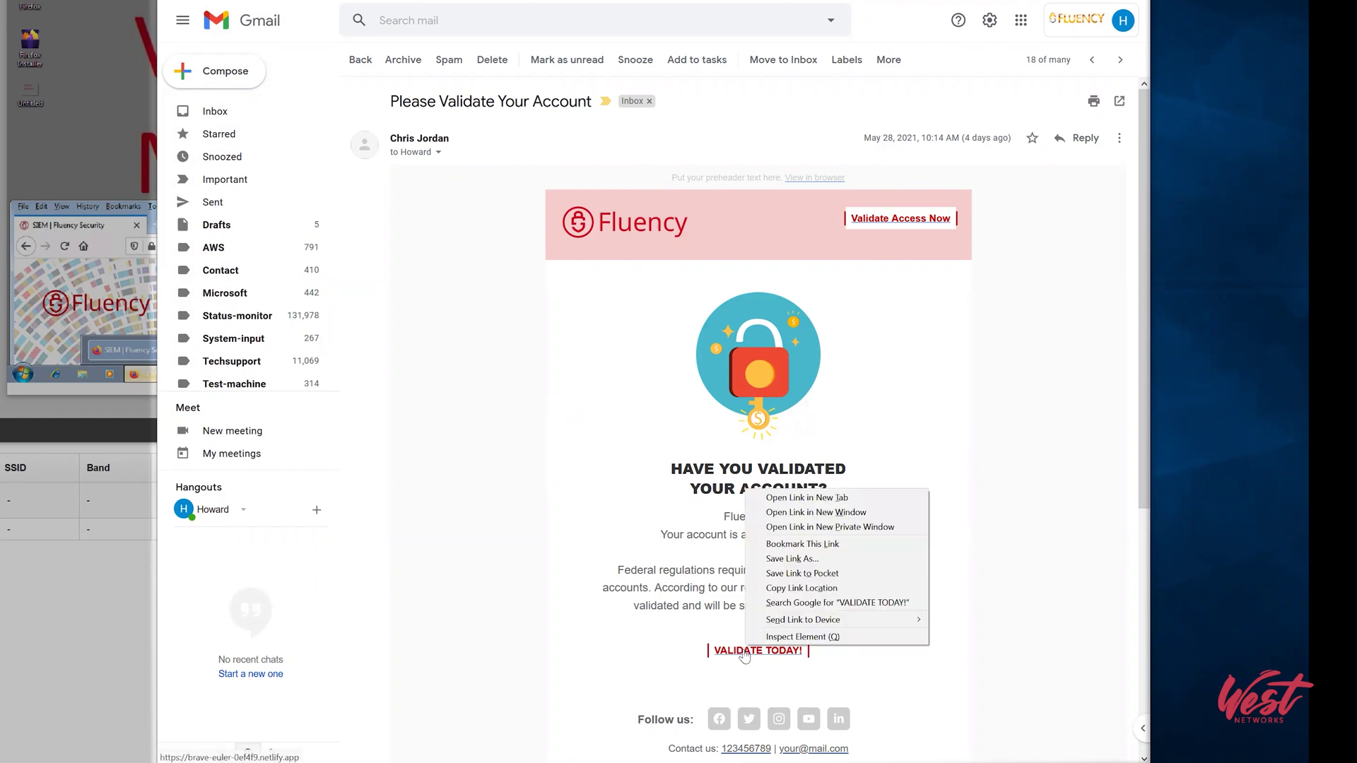
pyautogui.click(813, 590)
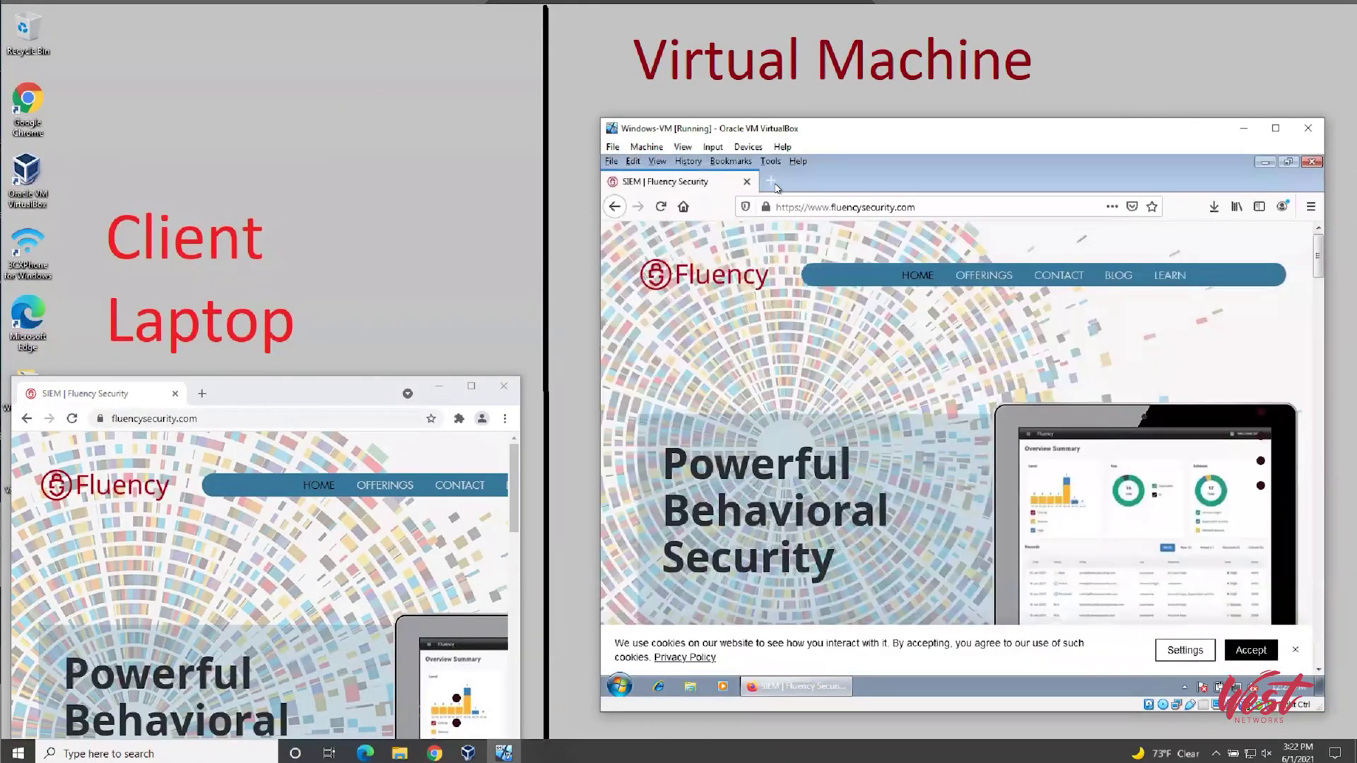
pyautogui.click(772, 183)
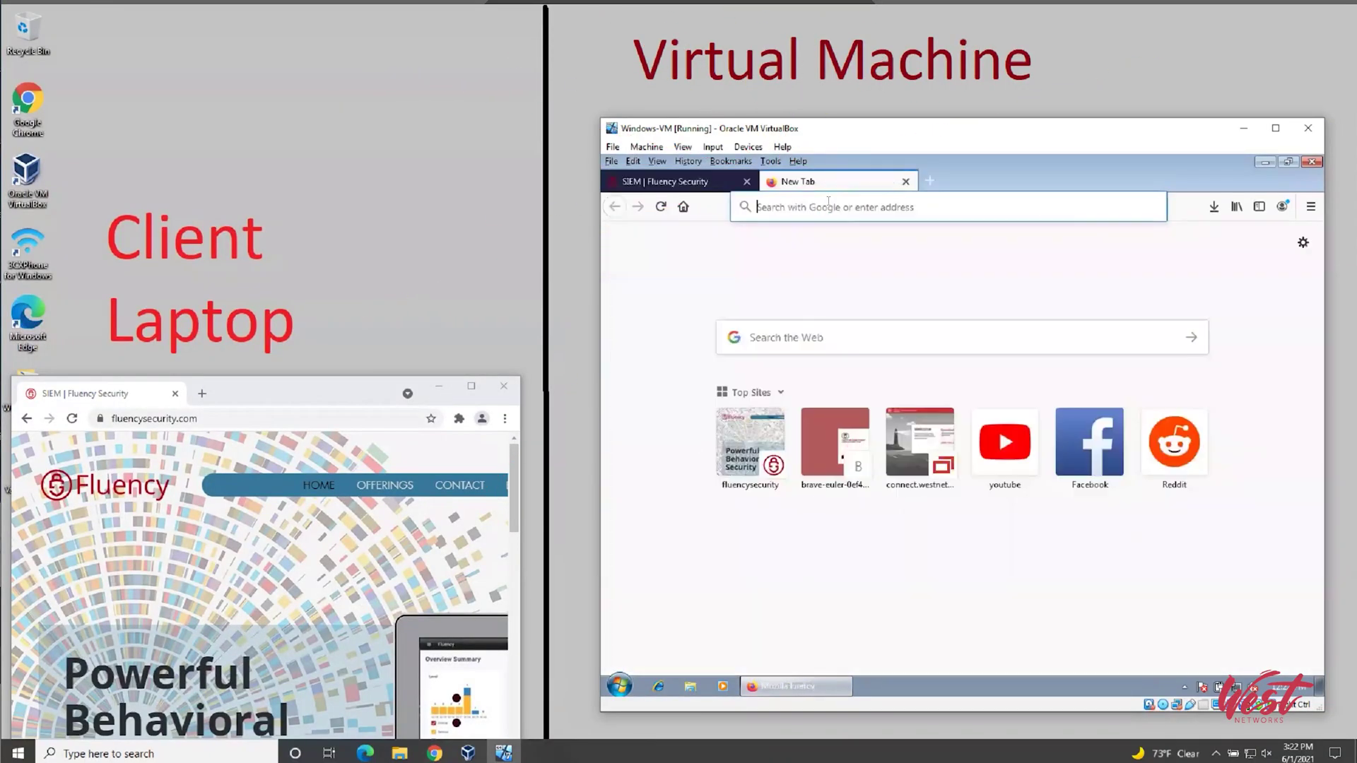
pyautogui.rightClick(830, 207)
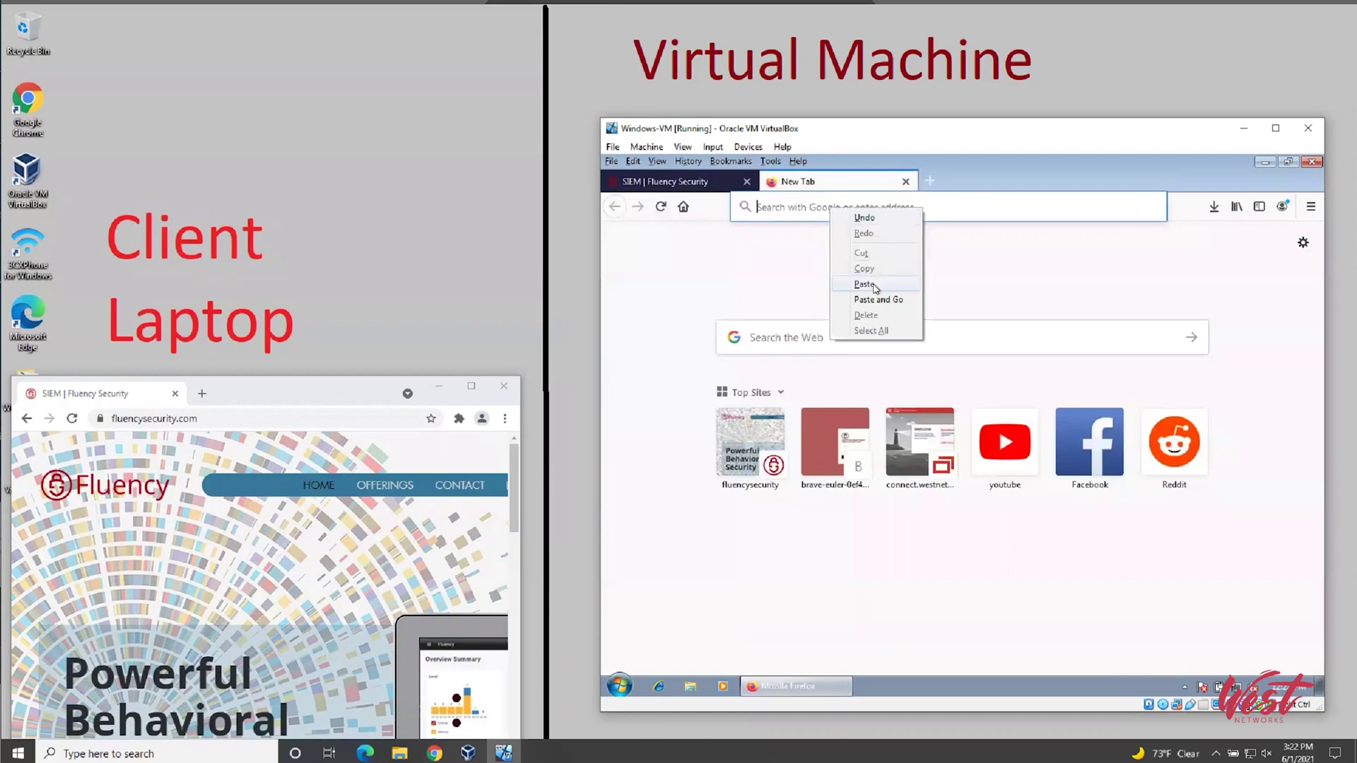
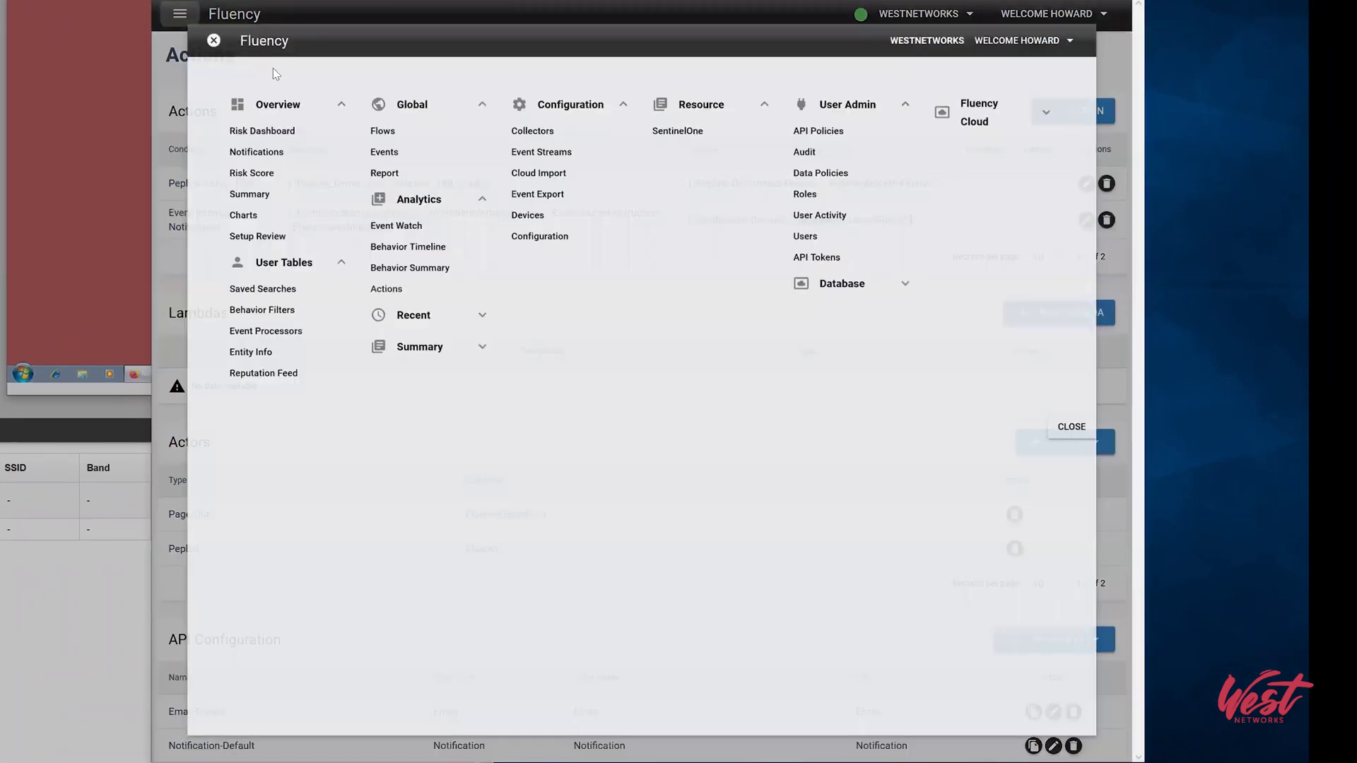
# Open the Behavior Summary in Fluency to review the malicious URL visit alert
pyautogui.click(409, 268)
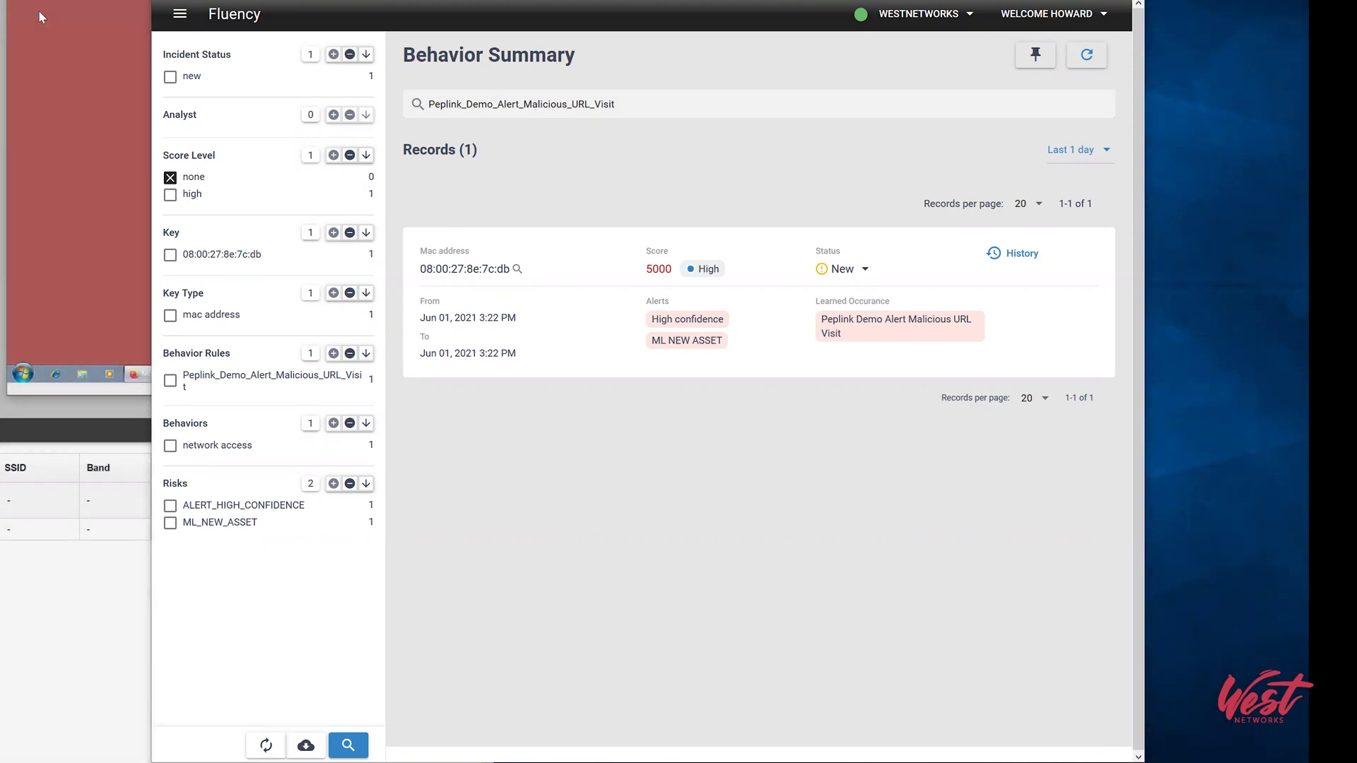
pyautogui.click(66, 36)
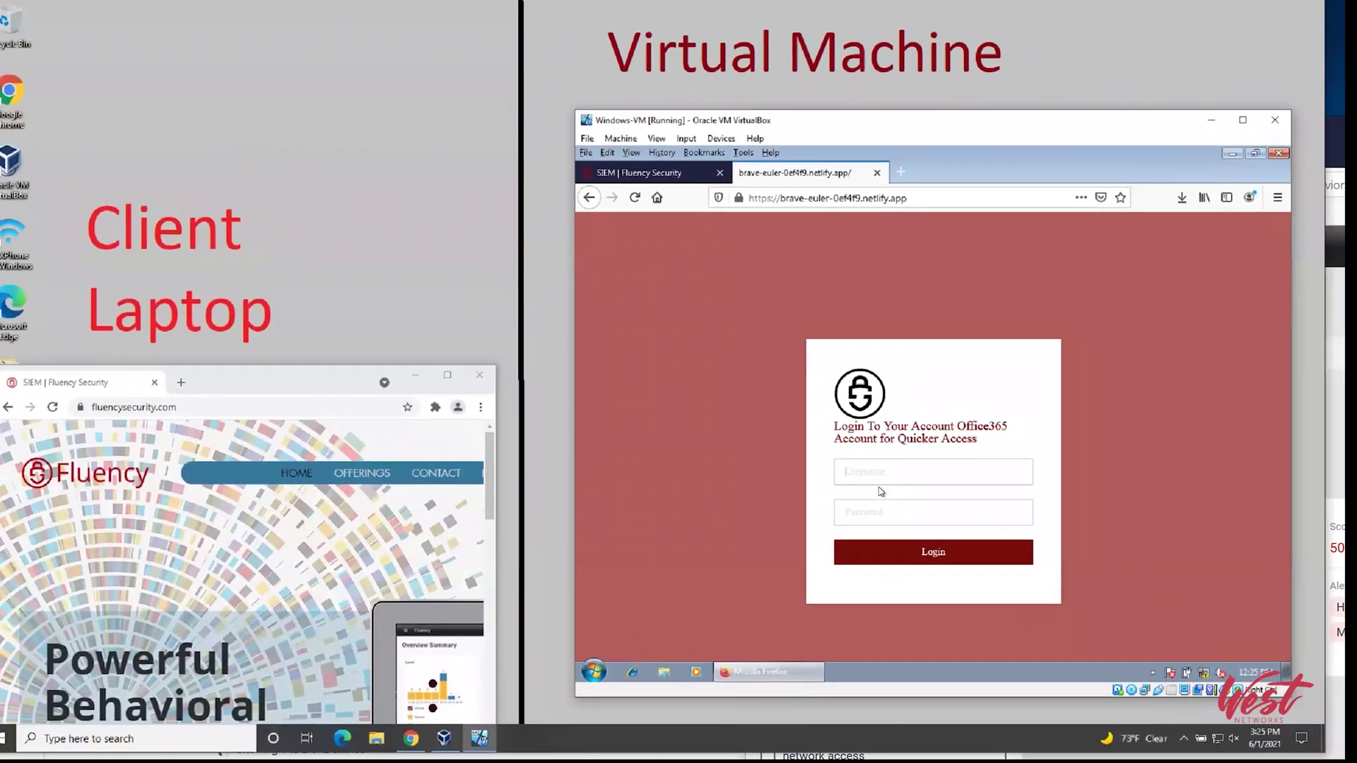
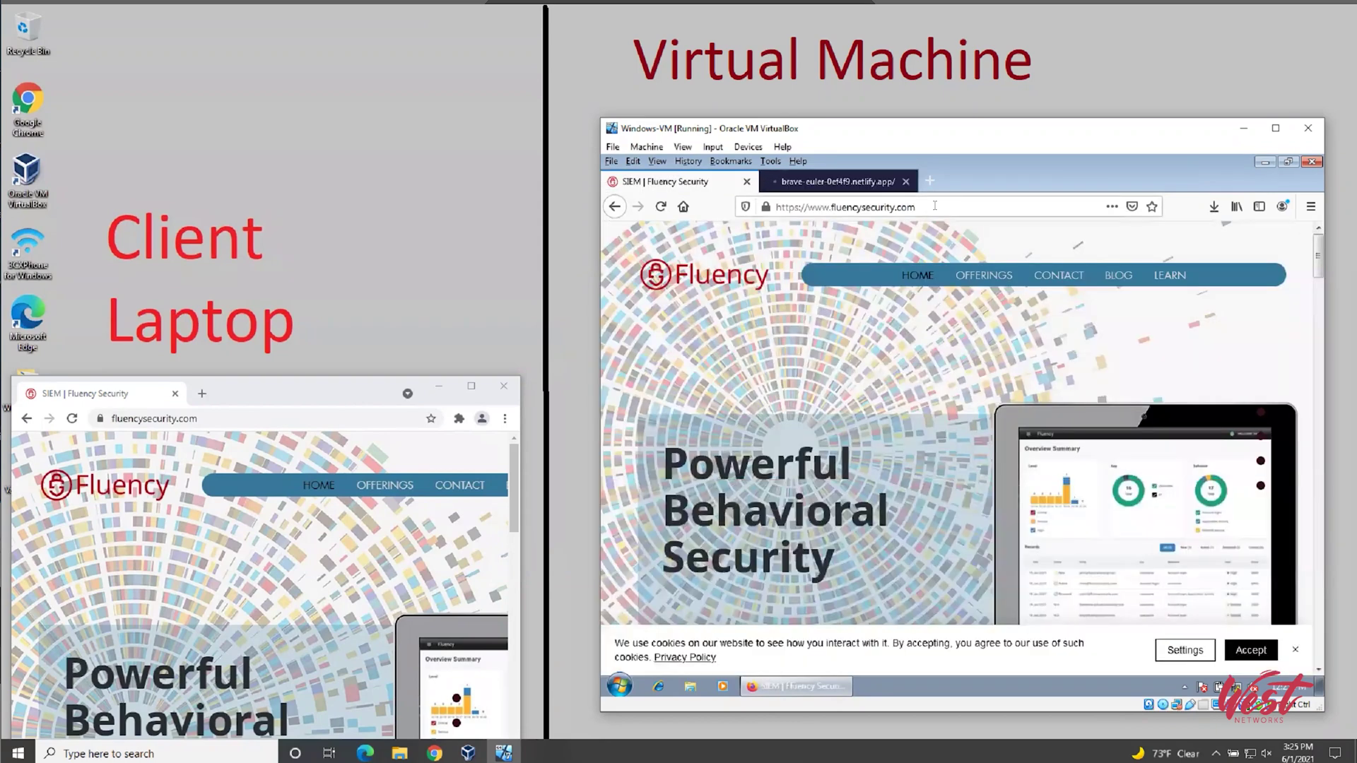
pyautogui.click(935, 205)
pyautogui.press('Return')
pyautogui.click(842, 182)
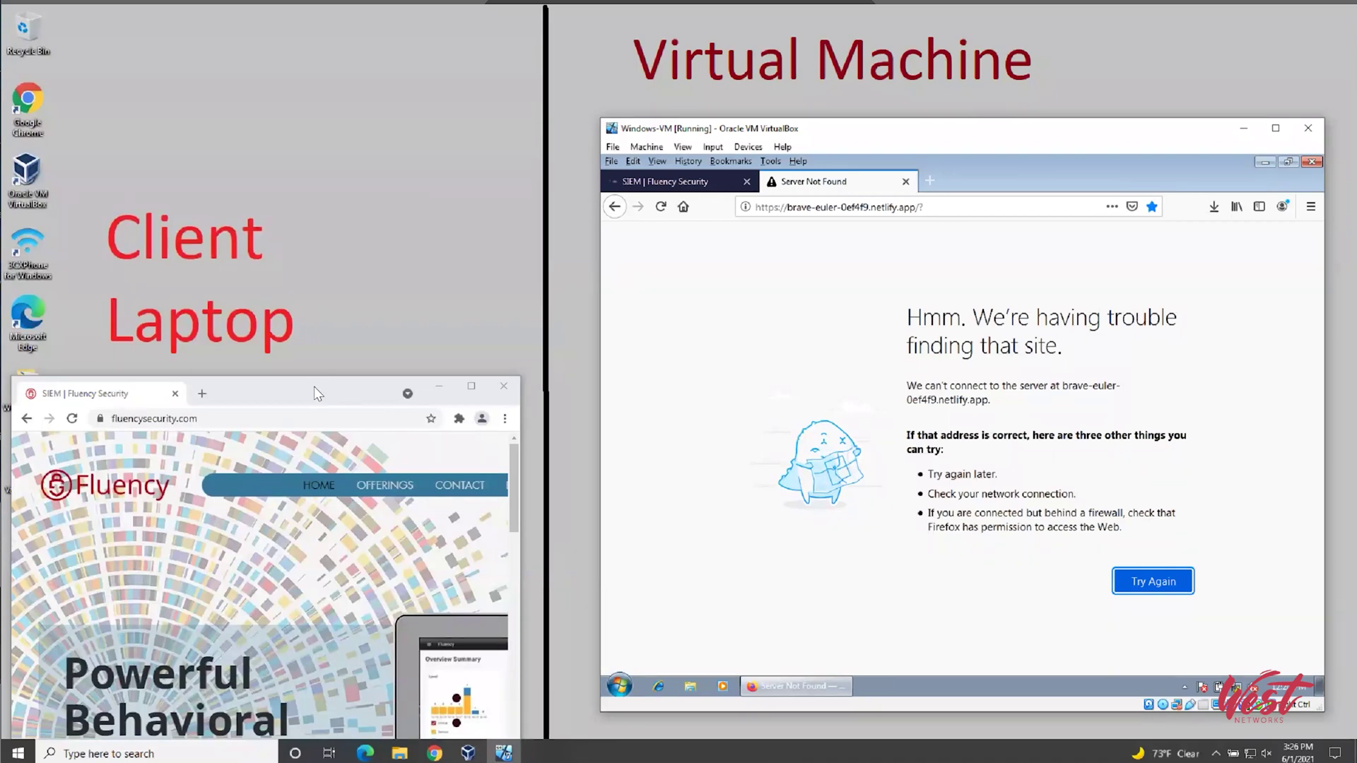
# Move the client laptop's browser window up the desktop, reload fluencysecurity.com in it and look through the page
pyautogui.moveTo(314, 387); pyautogui.dragTo(358, 42)
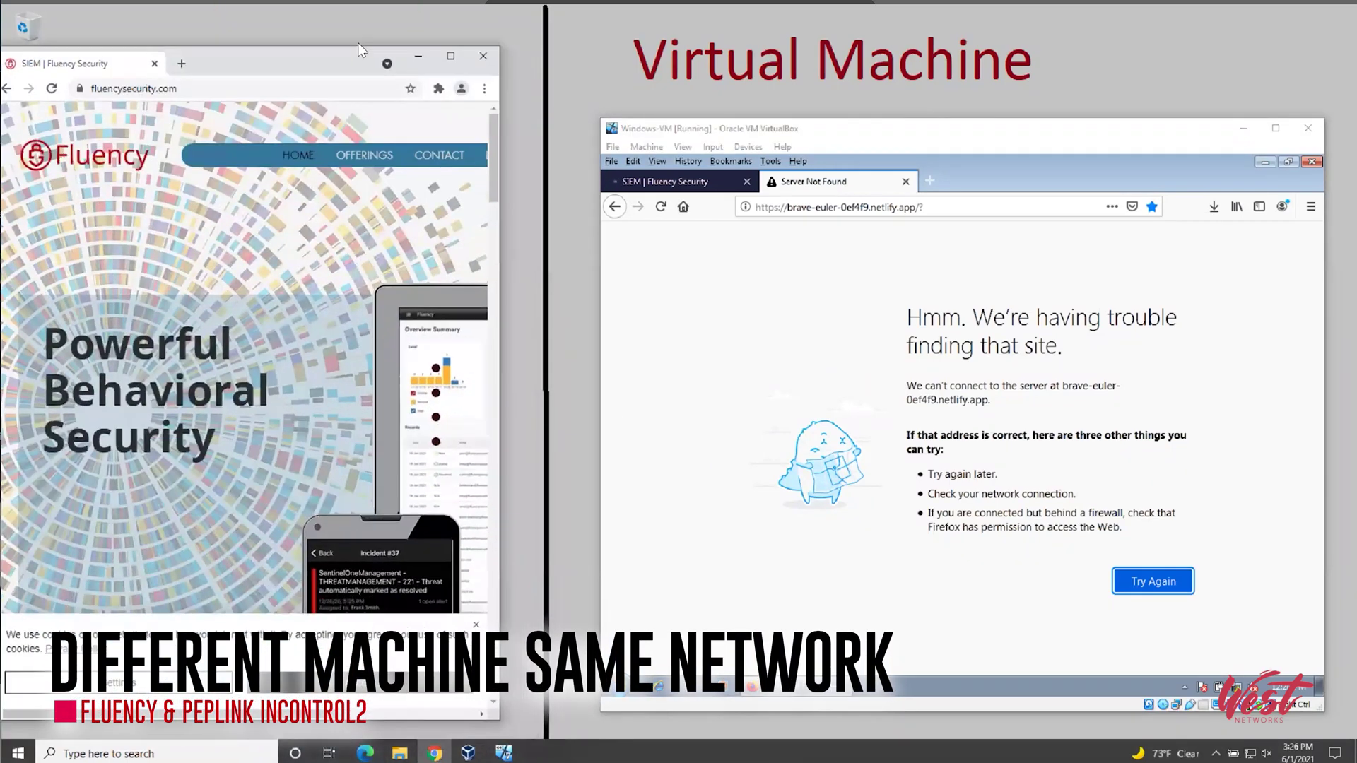
pyautogui.click(253, 68)
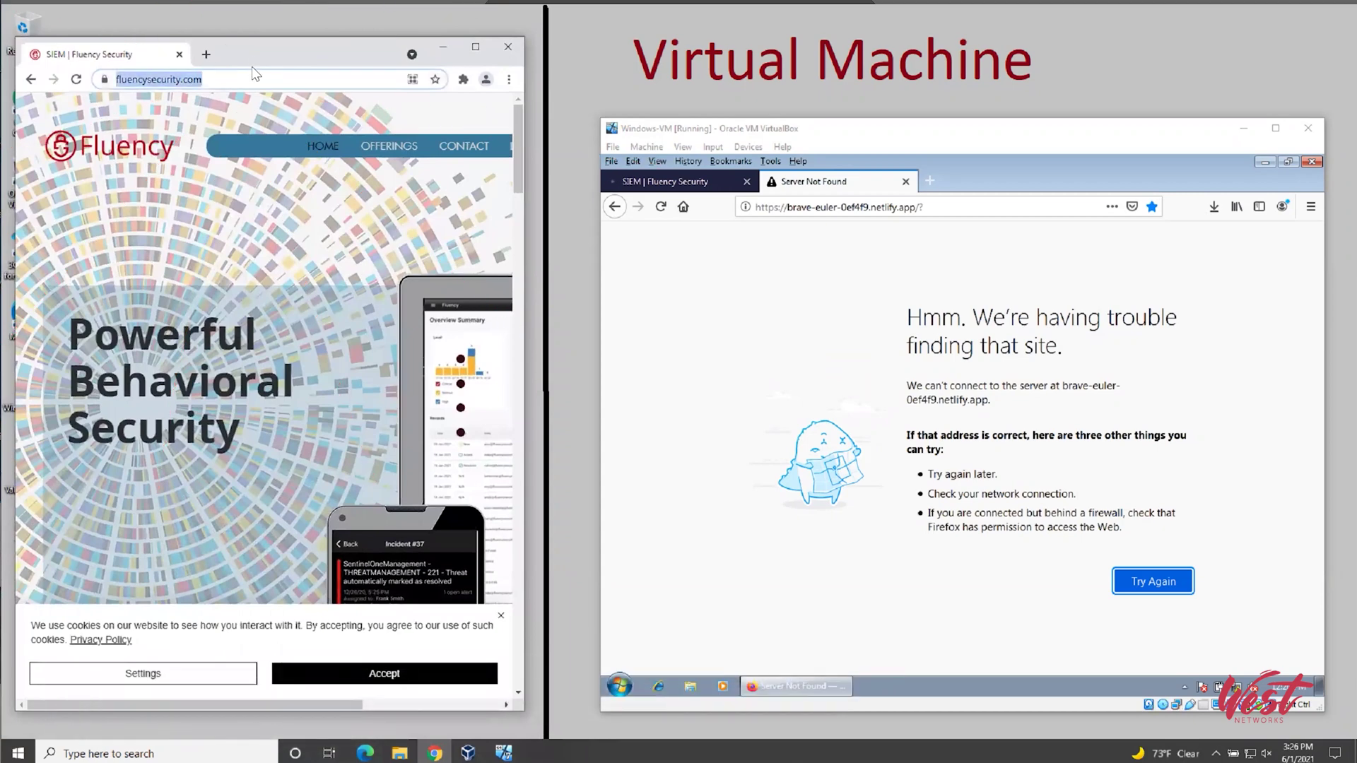
pyautogui.press('Return')
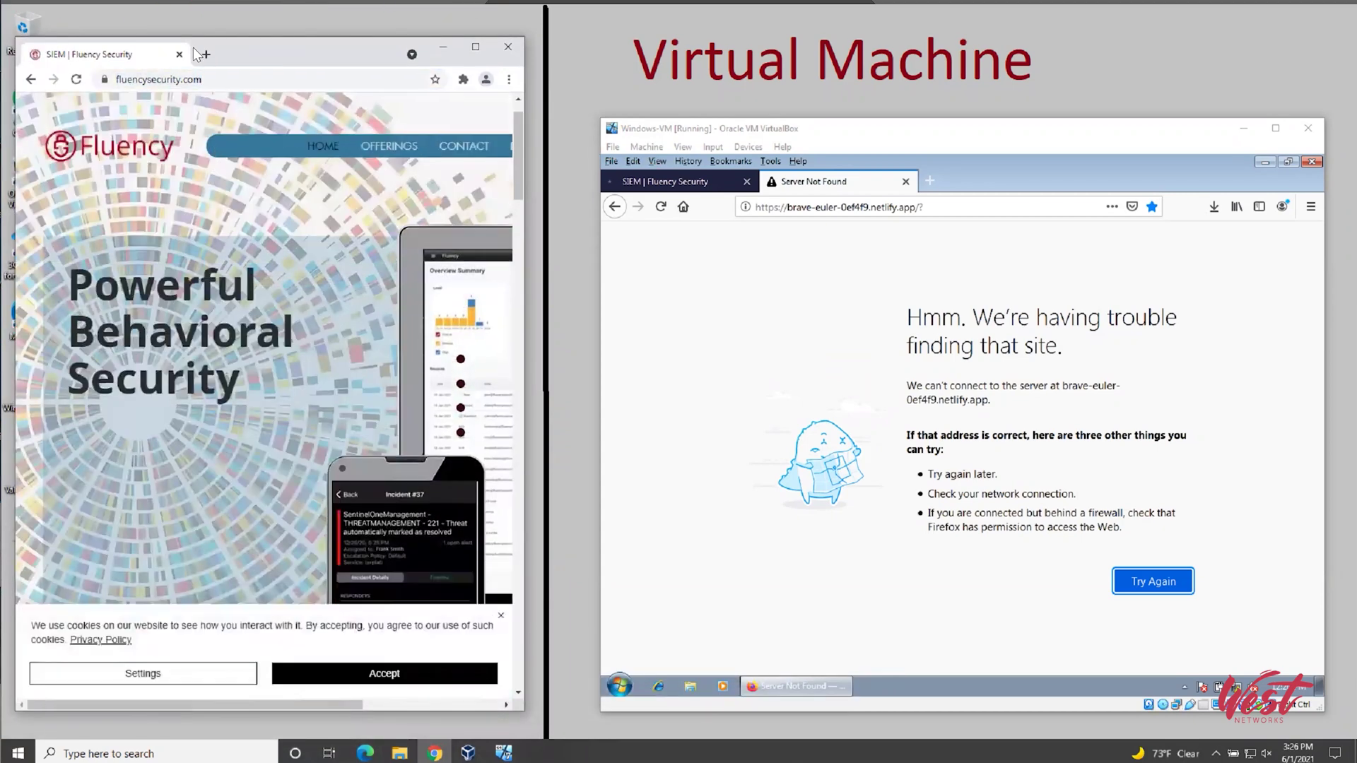
pyautogui.scroll(-10, 201, 57)
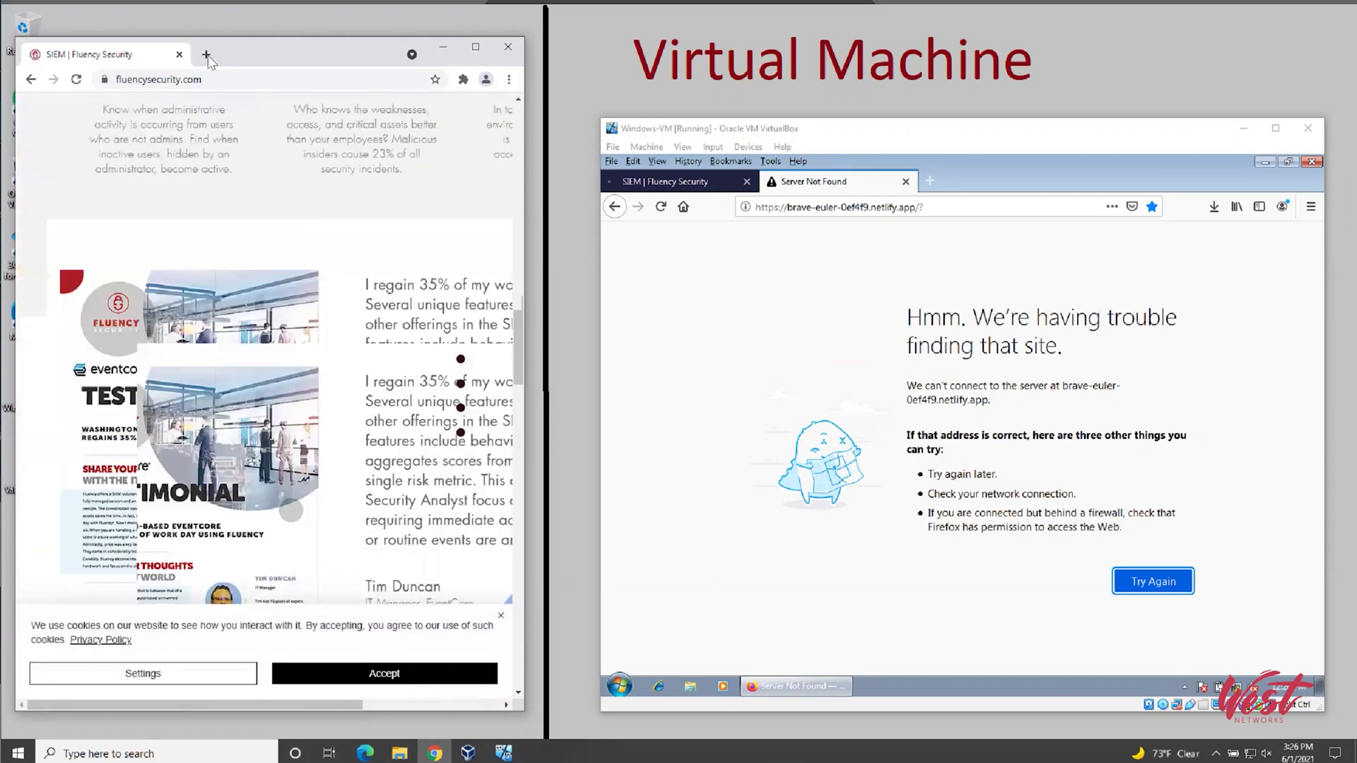
pyautogui.click(206, 54)
pyautogui.click(261, 78)
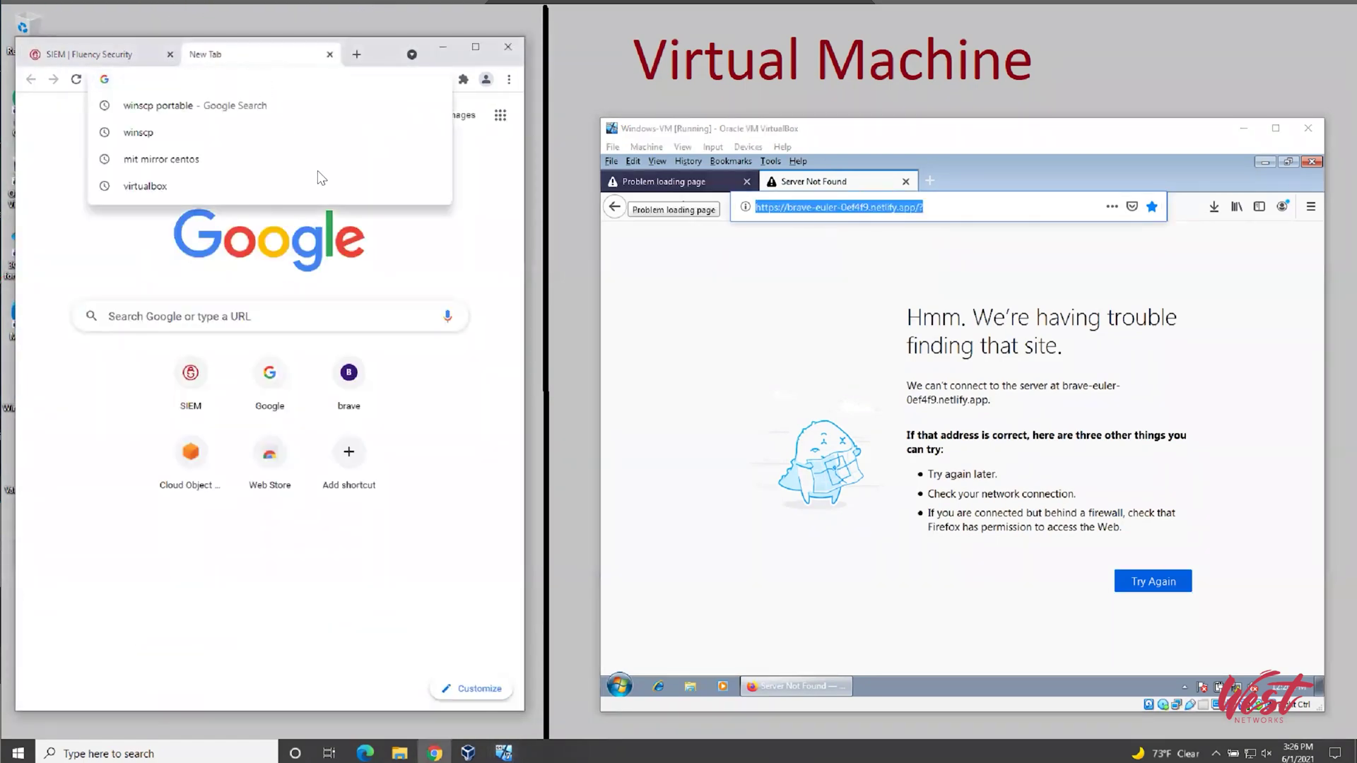
pyautogui.rightClick(318, 176)
pyautogui.click(314, 173)
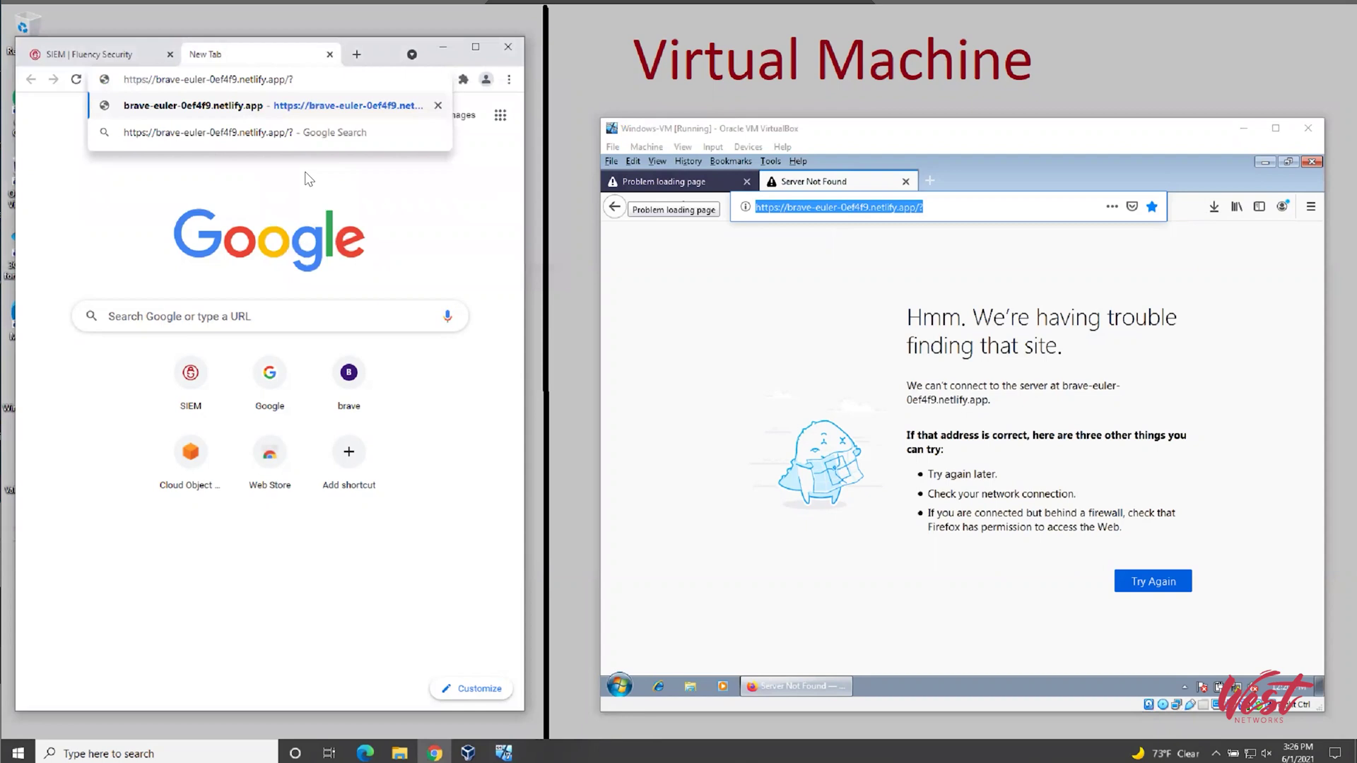
pyautogui.press('Return')
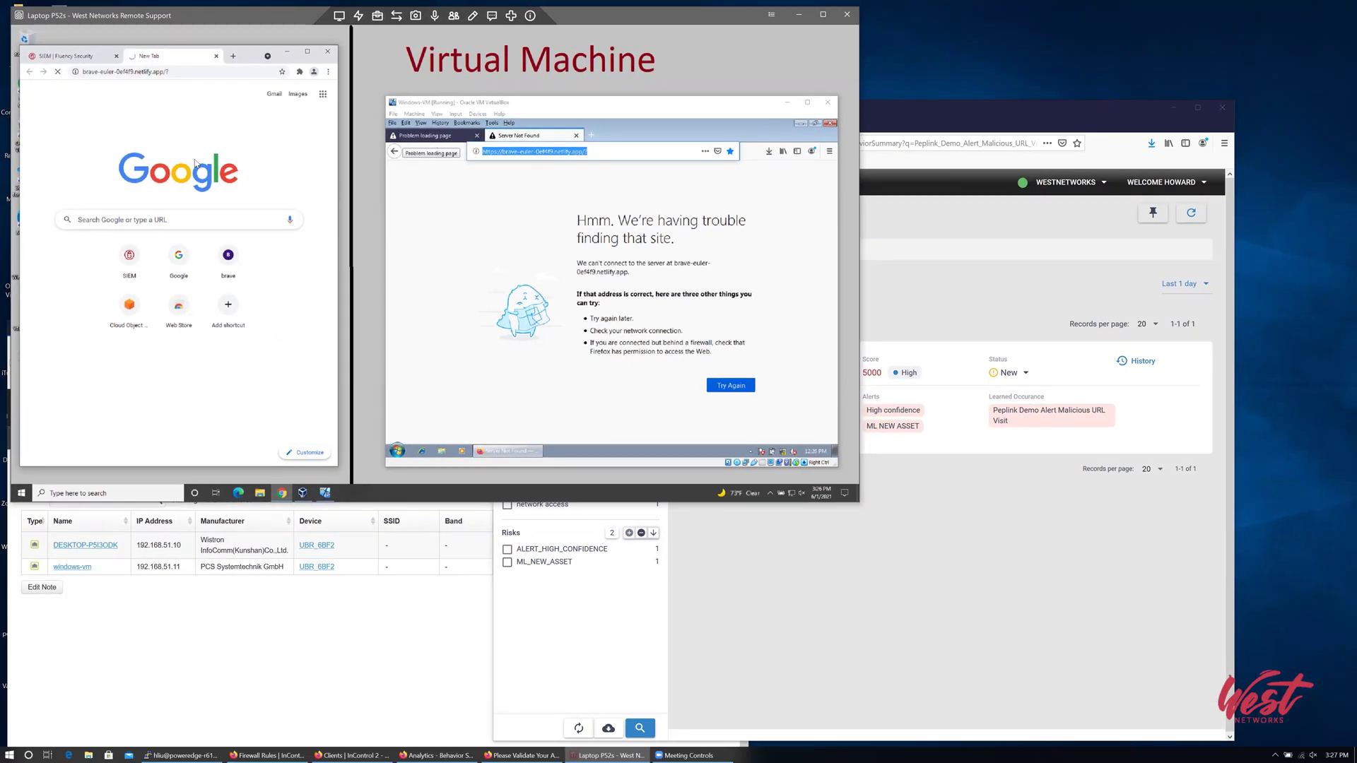
# Return to Fluency's Behavior Summary, expand the alert record and its Peplink_Demo_Alert_Malicious_URL_Visit rule, and examine the rule's fields
pyautogui.click(786, 573)
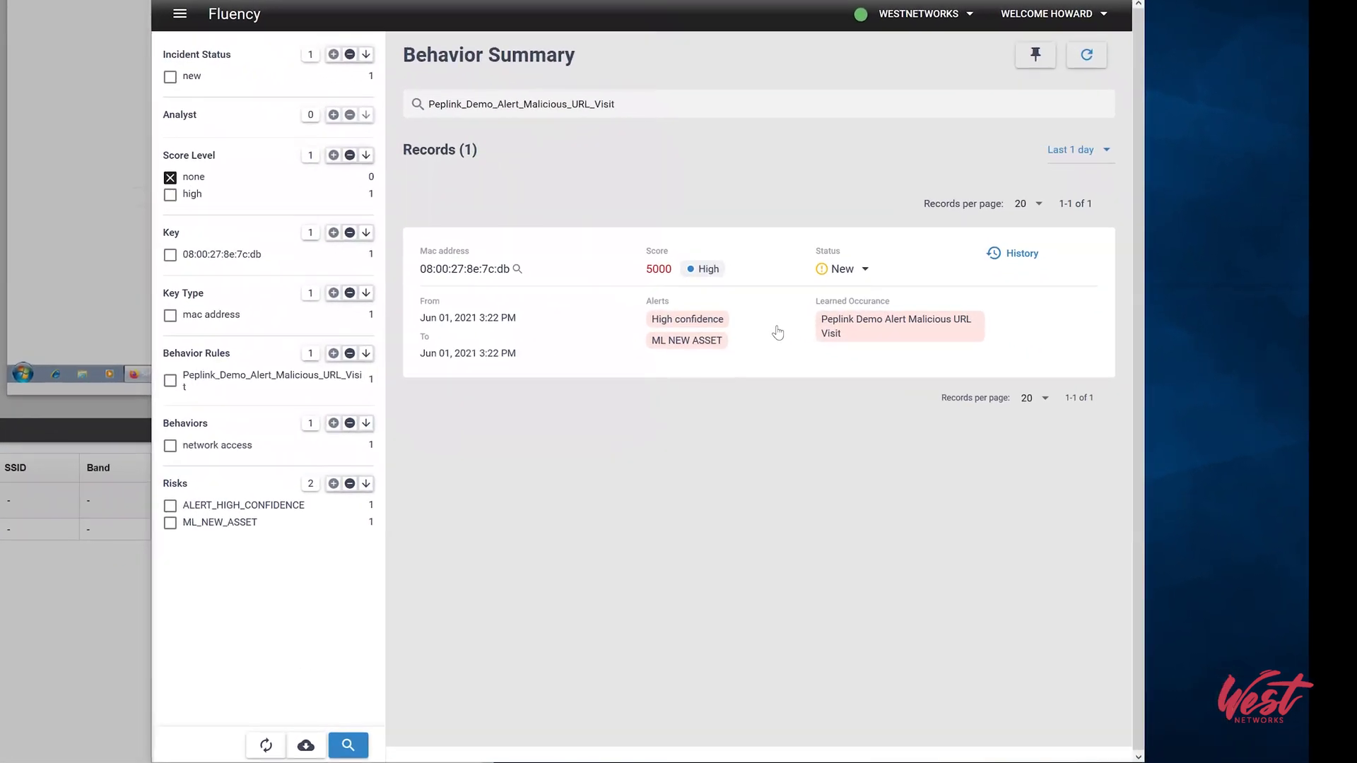
pyautogui.click(769, 335)
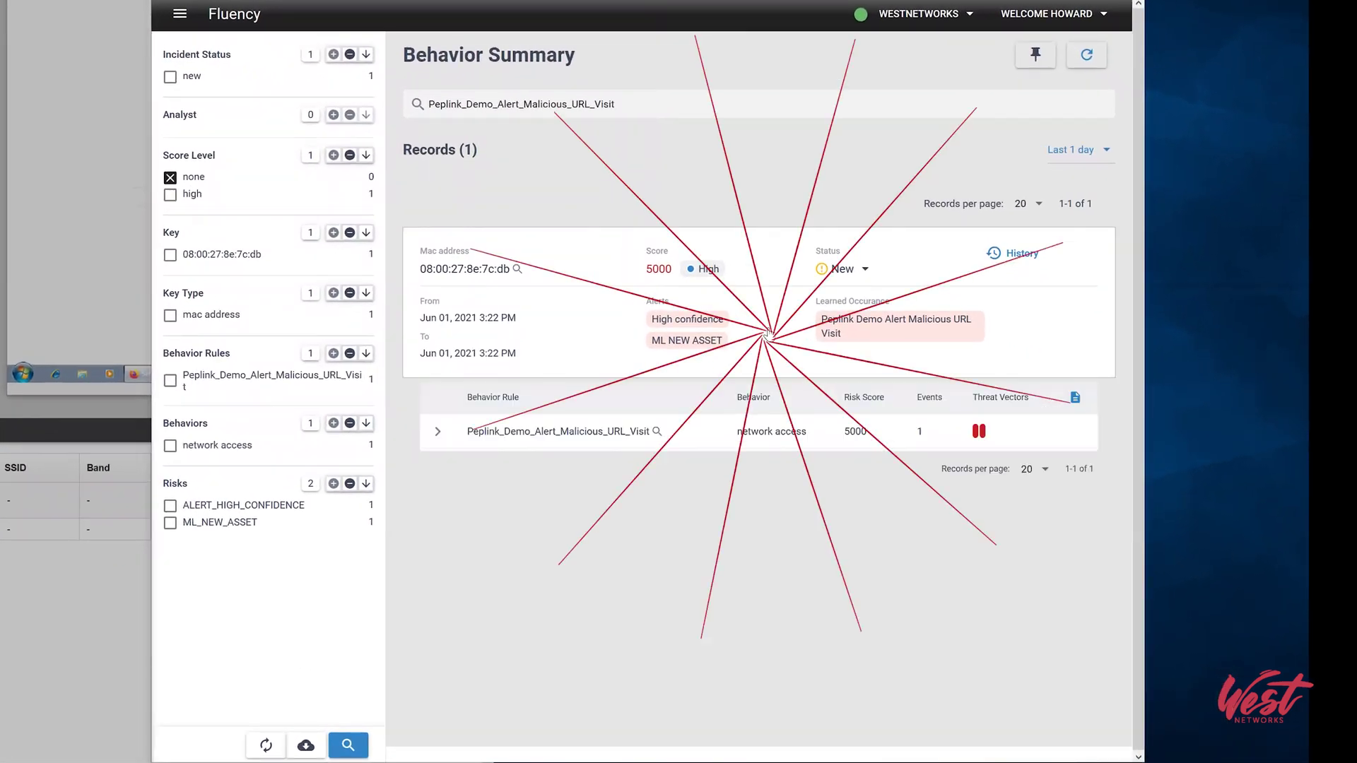
pyautogui.click(436, 432)
pyautogui.click(600, 475)
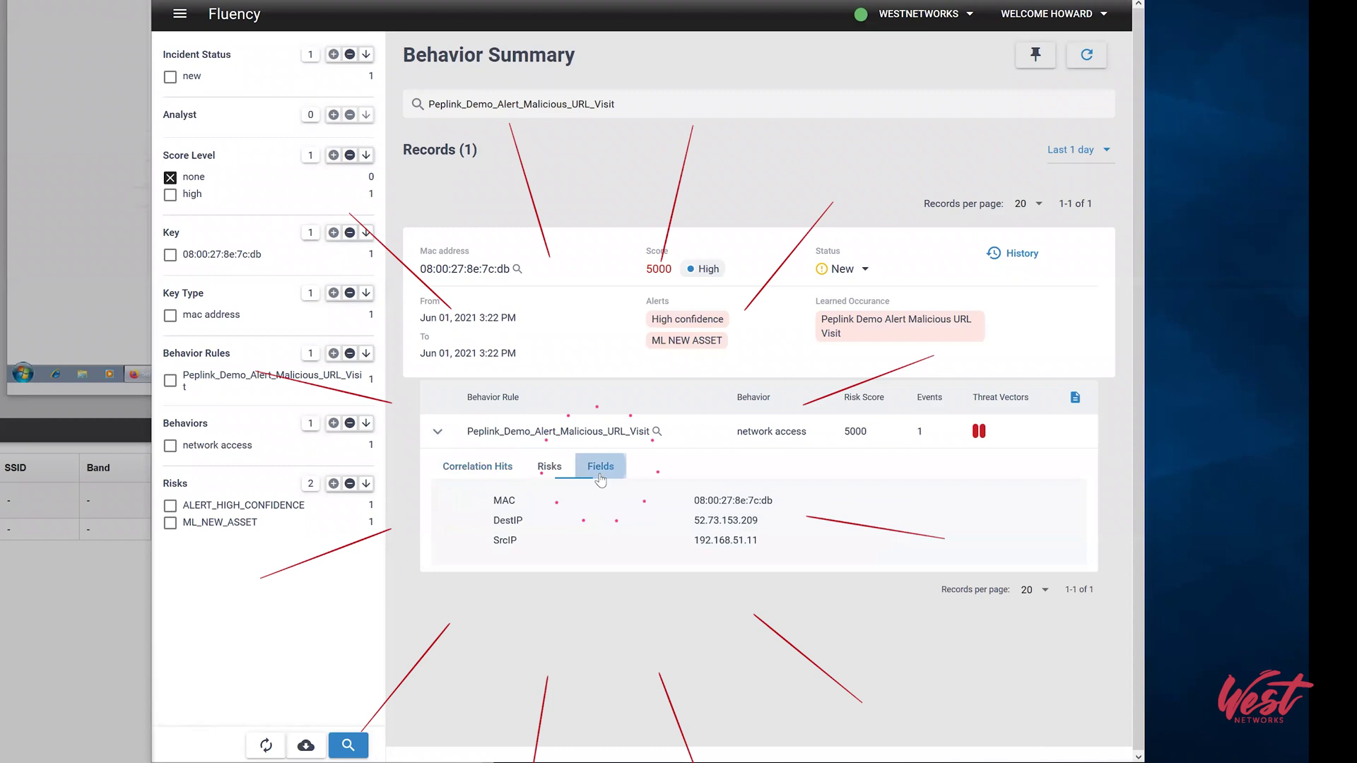
pyautogui.moveTo(651, 504)
pyautogui.mouseDown()
pyautogui.moveTo(737, 508)
pyautogui.moveTo(652, 521)
pyautogui.mouseUp()
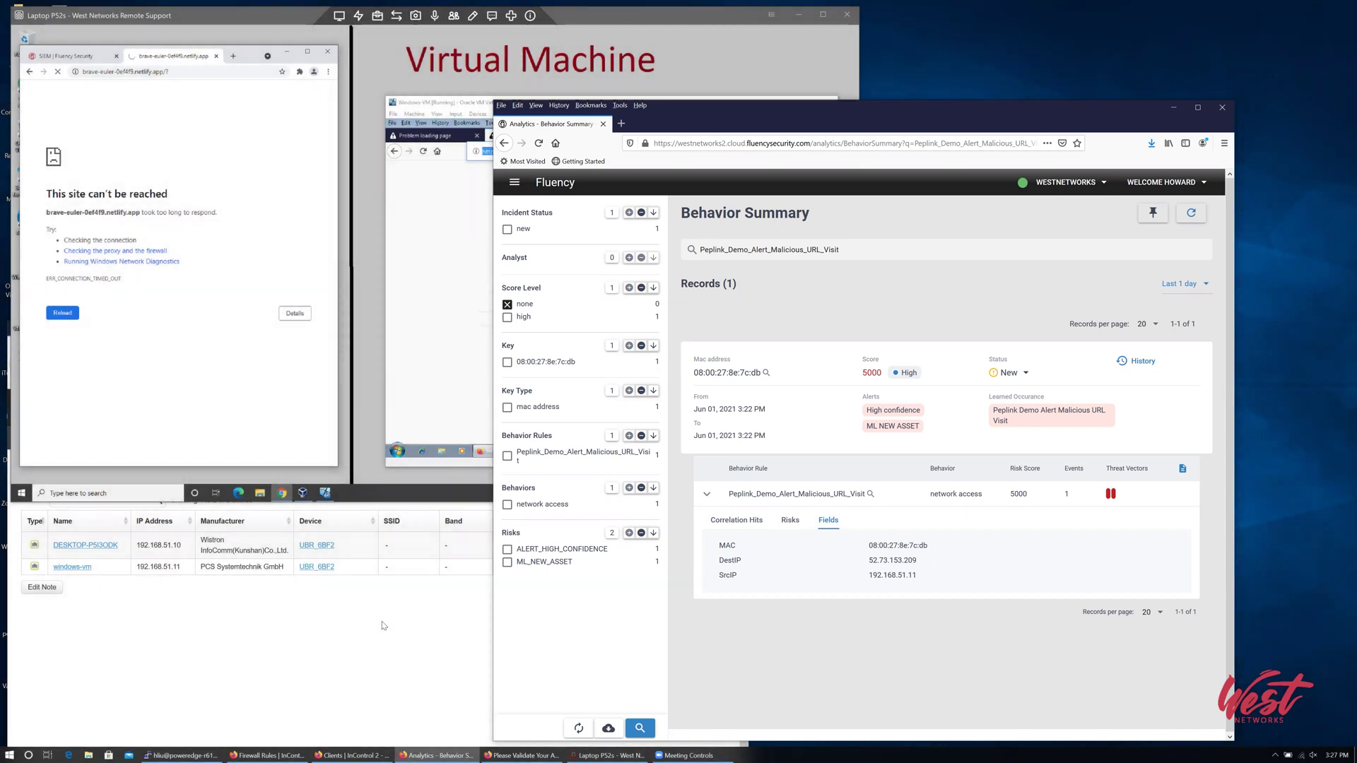
# Switch to the InControl 2 clients list and bring up the window with the Default Fluency firewall rule set
pyautogui.click(357, 634)
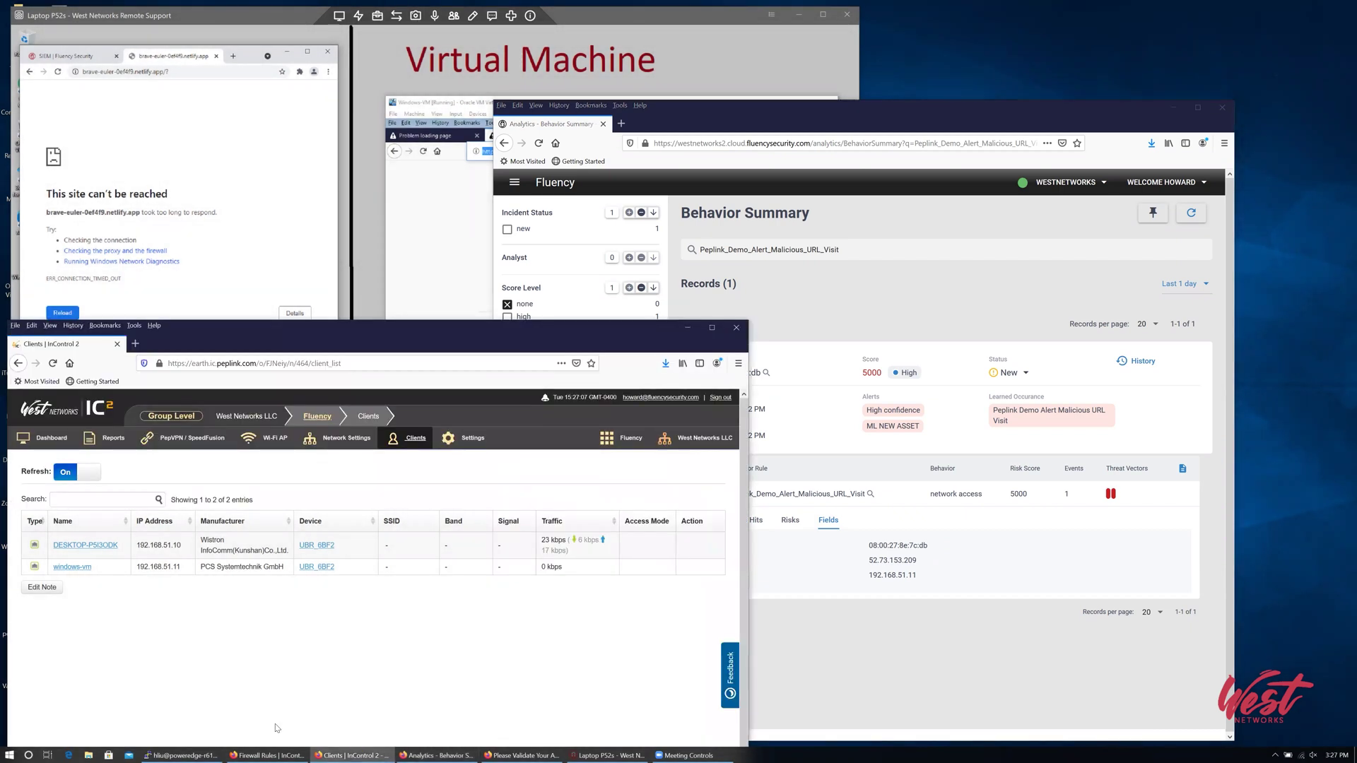
pyautogui.click(267, 756)
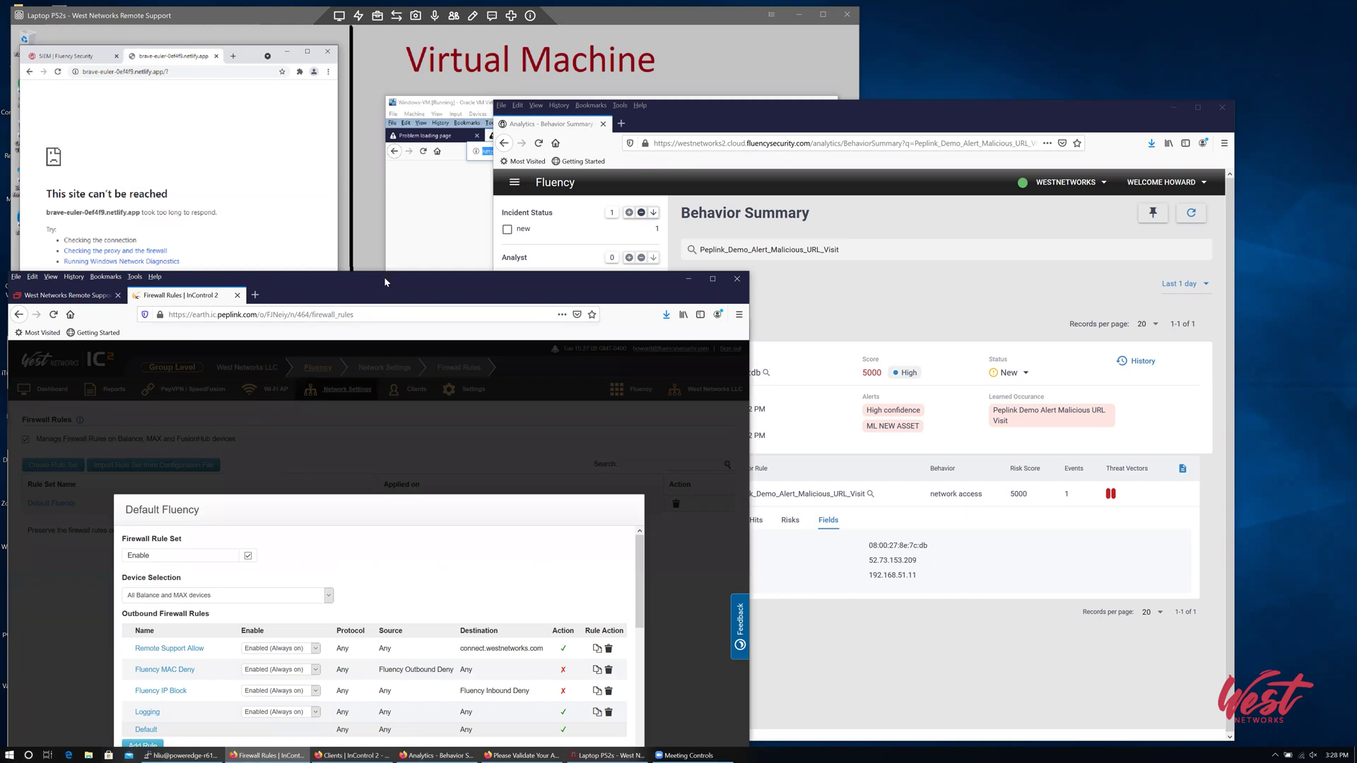
# Close the Default Fluency rule set without saving and highlight MAC address 08:00:27:8E:7C:DB under Fluency Outbound Deny in the Access Control List
pyautogui.moveTo(384, 282); pyautogui.dragTo(384, 125)
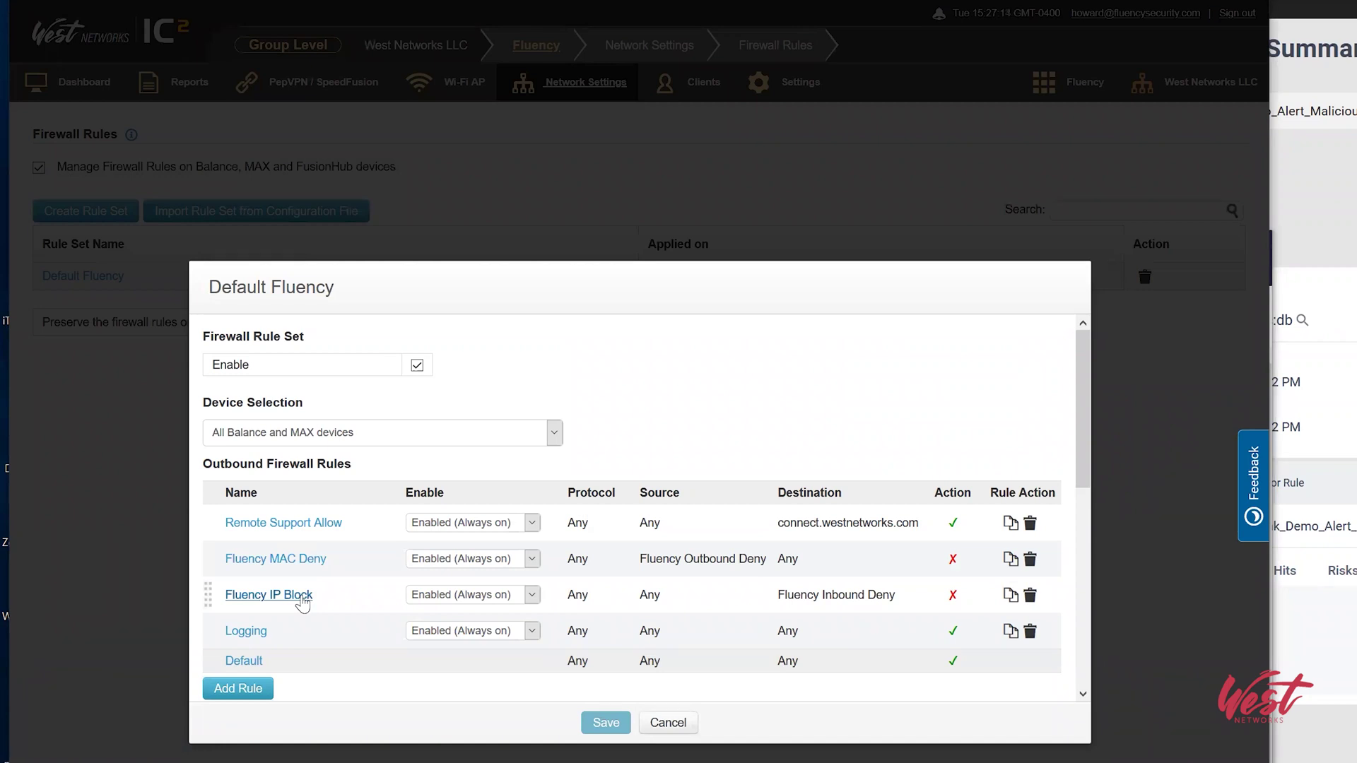
pyautogui.click(668, 723)
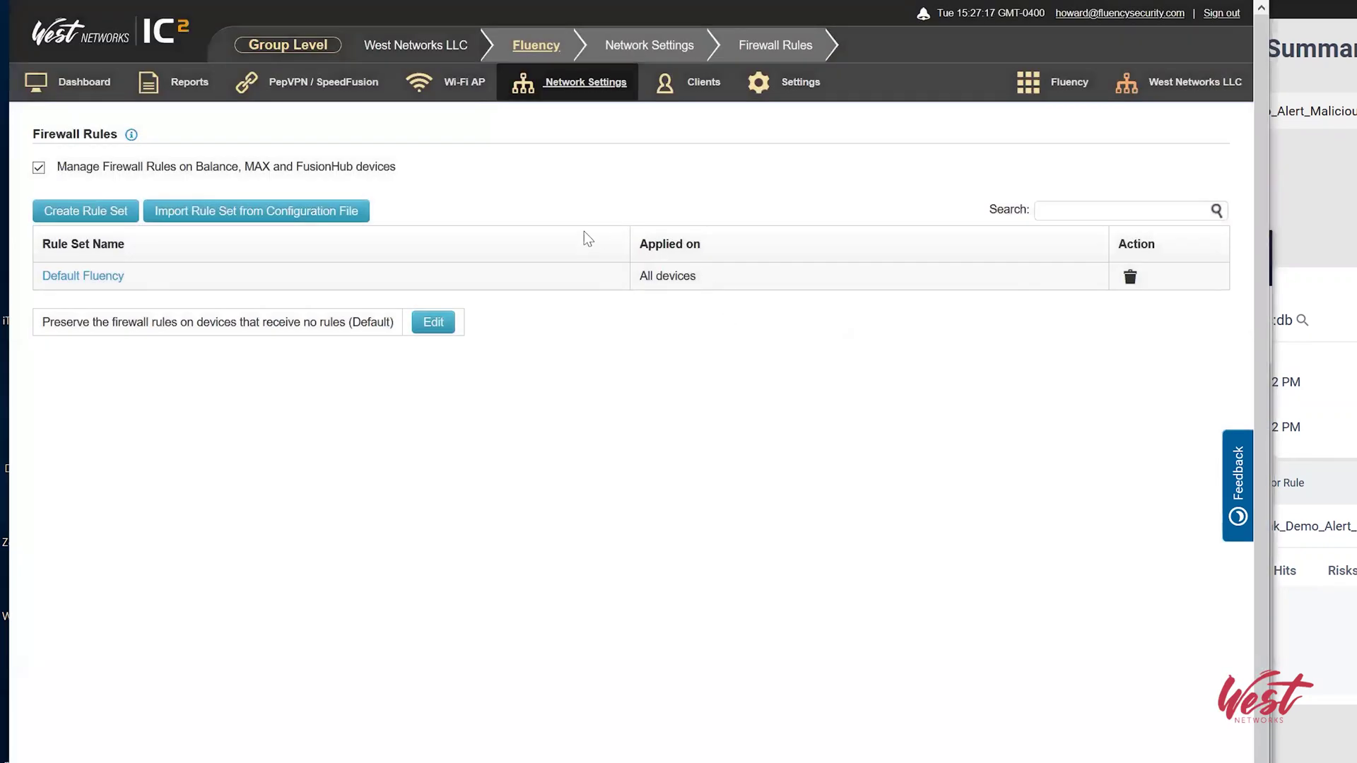
pyautogui.moveTo(550, 84)
pyautogui.click(579, 188)
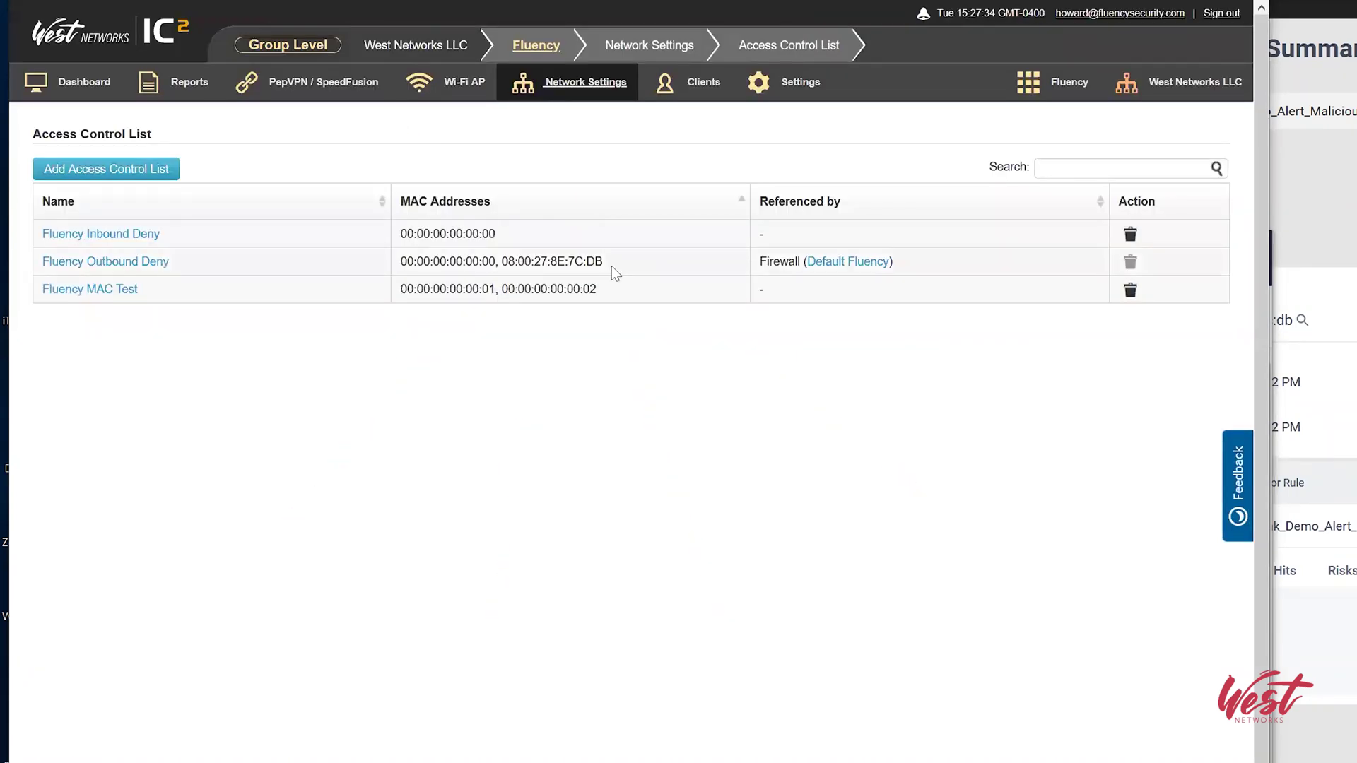
pyautogui.moveTo(613, 265); pyautogui.dragTo(500, 274)
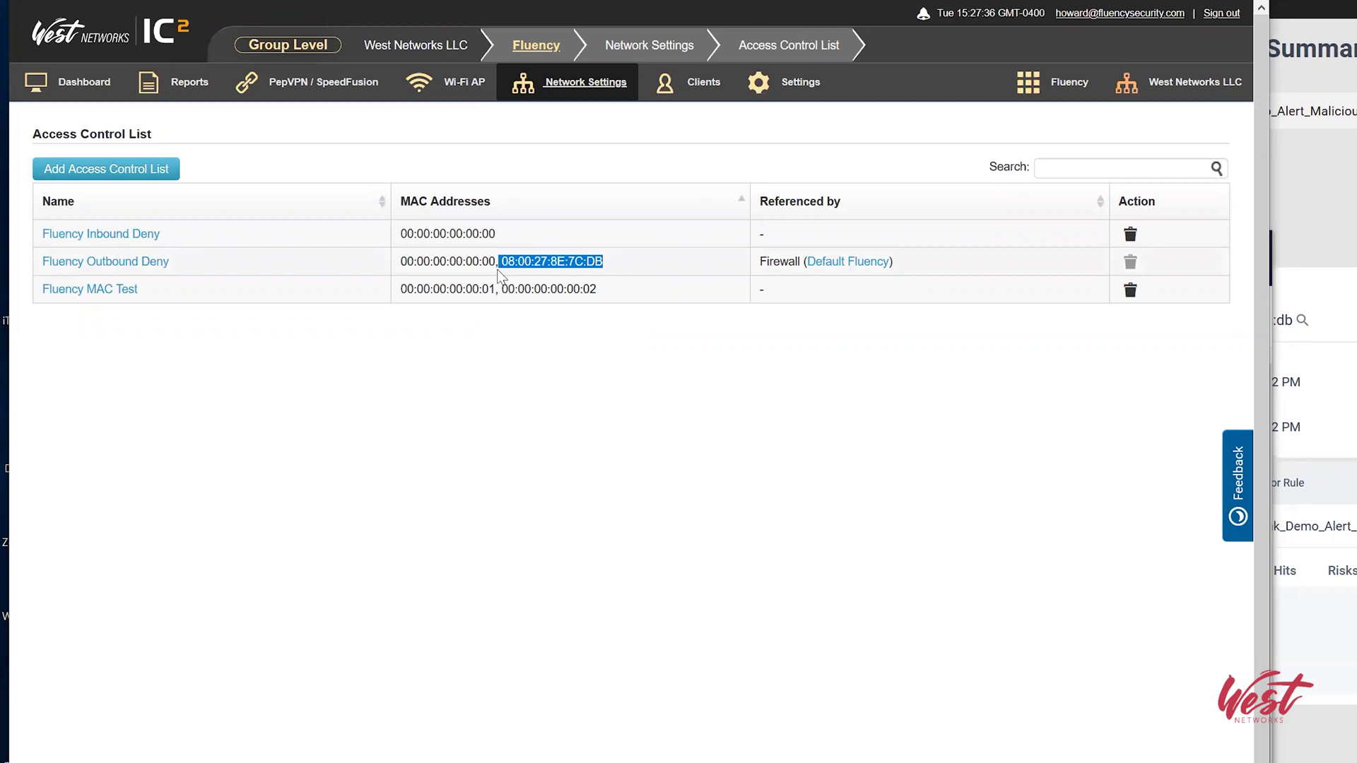
pyautogui.click(615, 256)
# Open the Grouped Networks list and highlight the 52.73.153.209/32 entry of the Fluency Inbound Deny group, then clear the highlight
pyautogui.moveTo(594, 85)
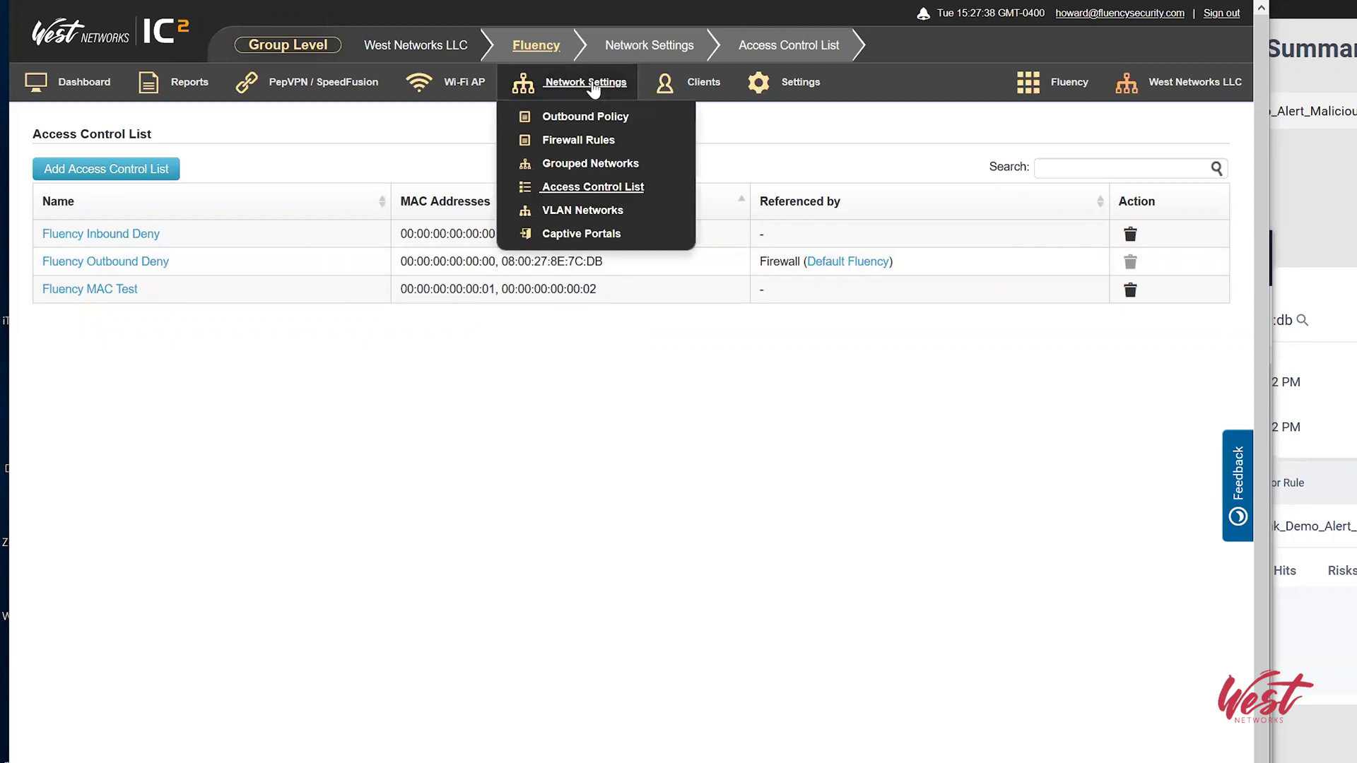
pyautogui.click(593, 164)
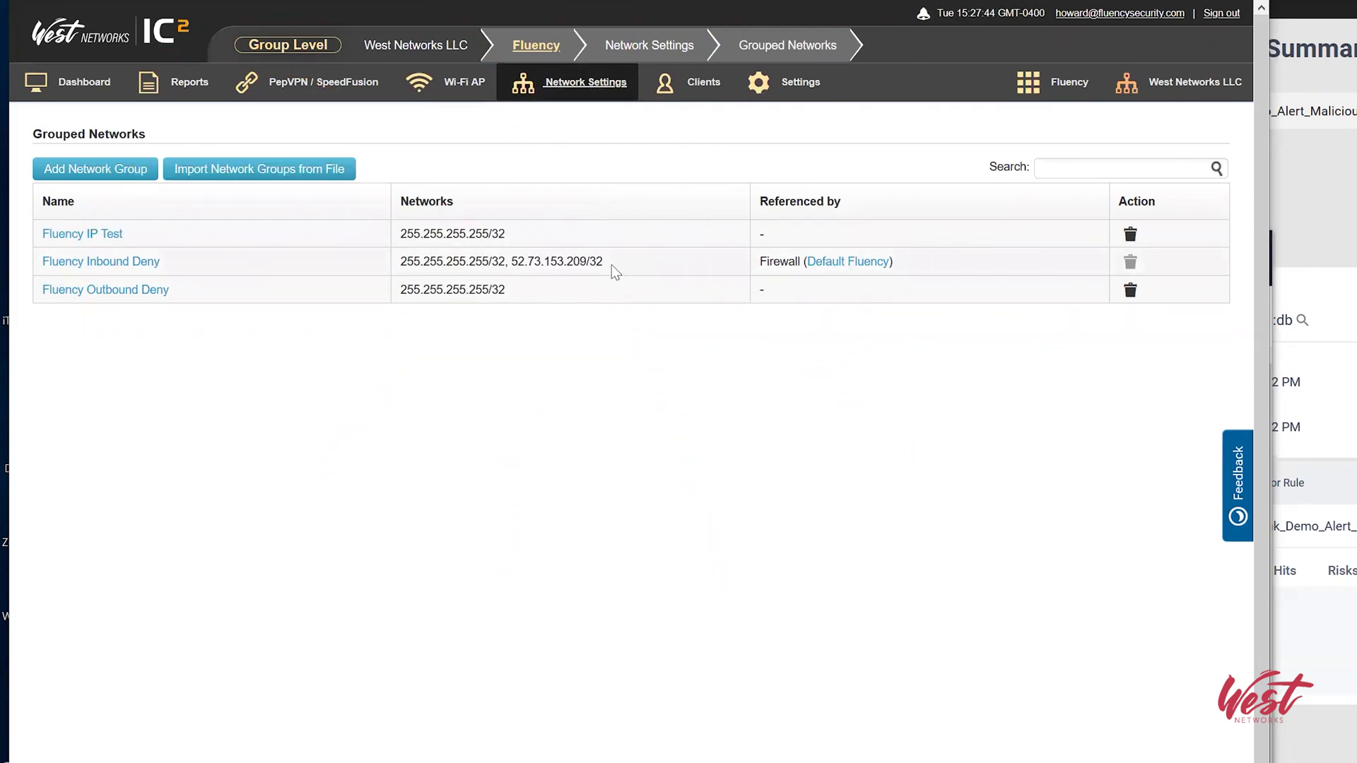
pyautogui.moveTo(613, 265); pyautogui.dragTo(510, 263)
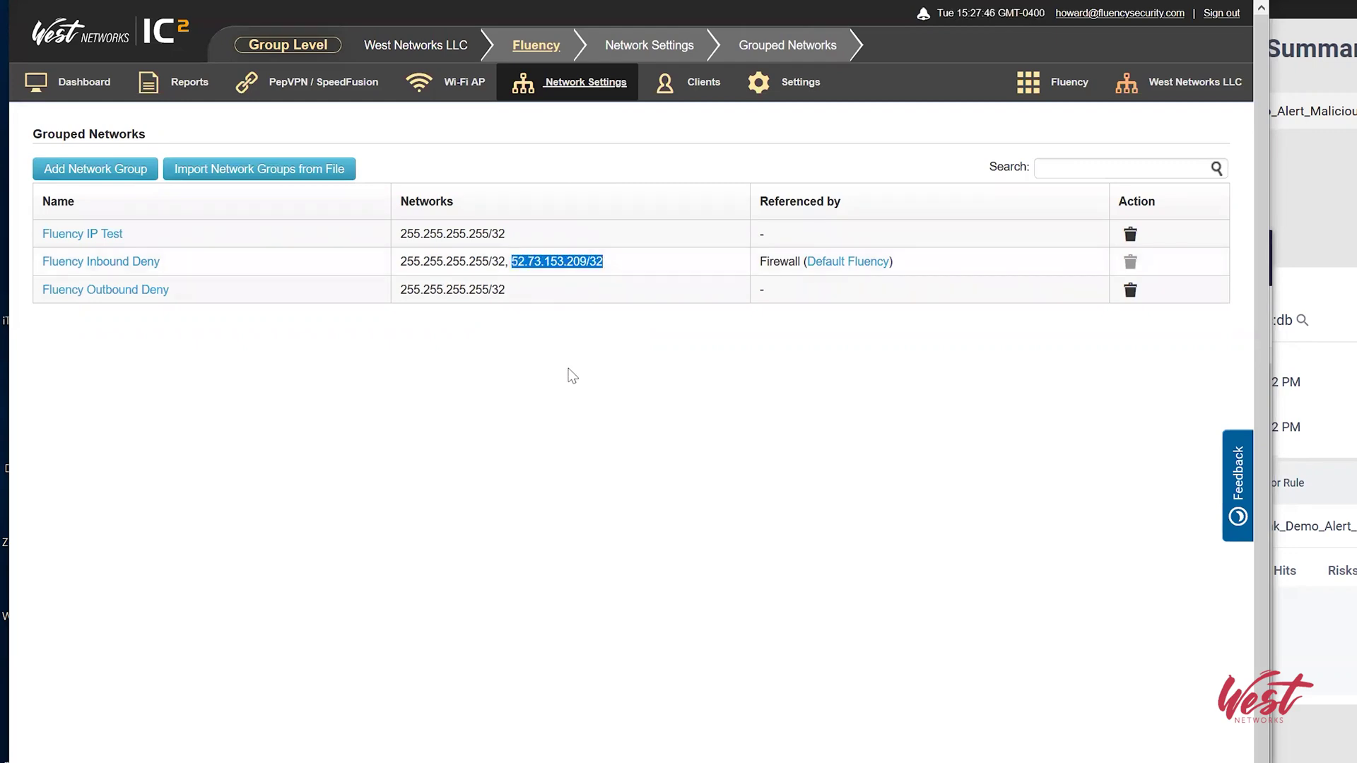
pyautogui.click(562, 388)
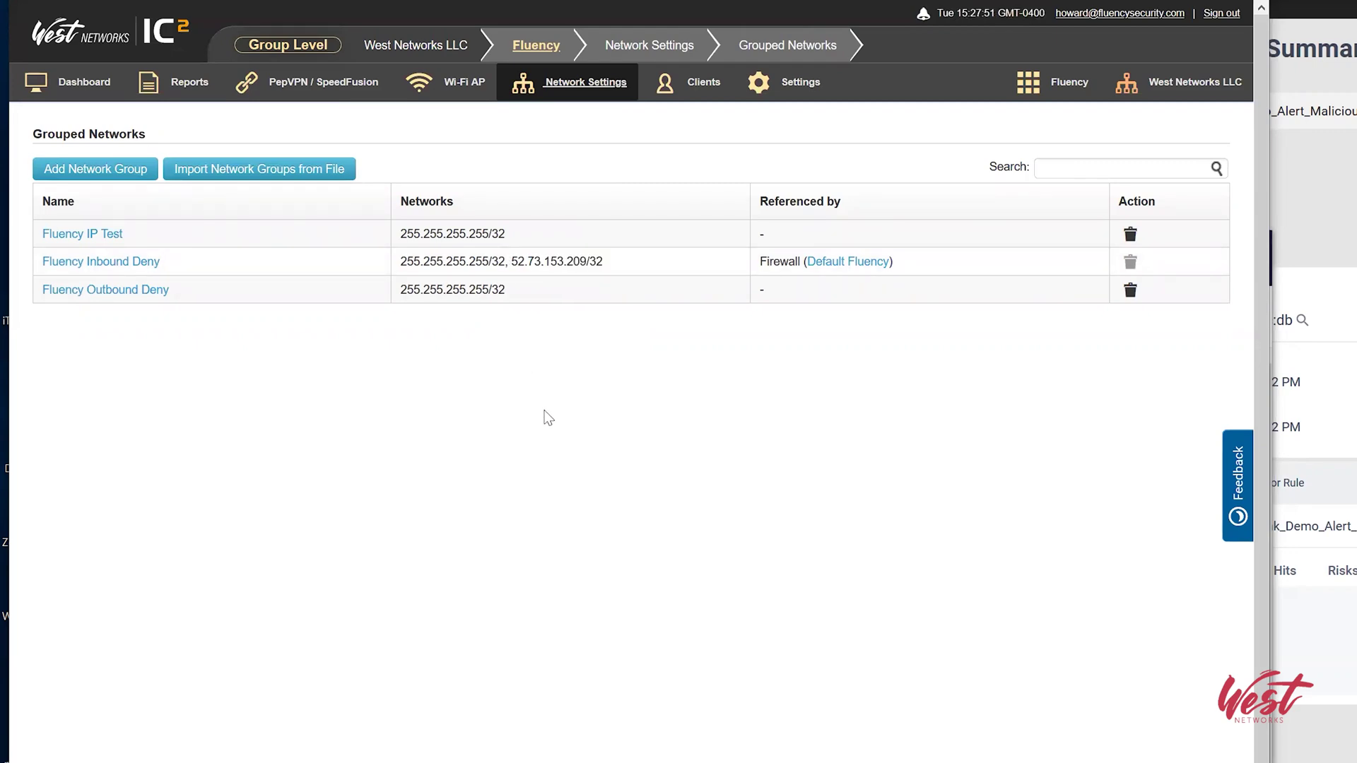